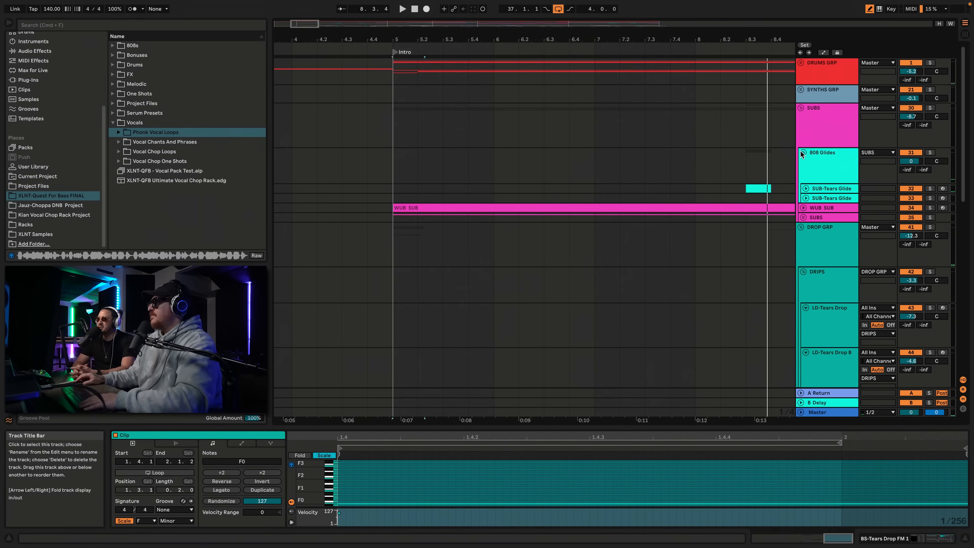
mouse_move(711, 545)
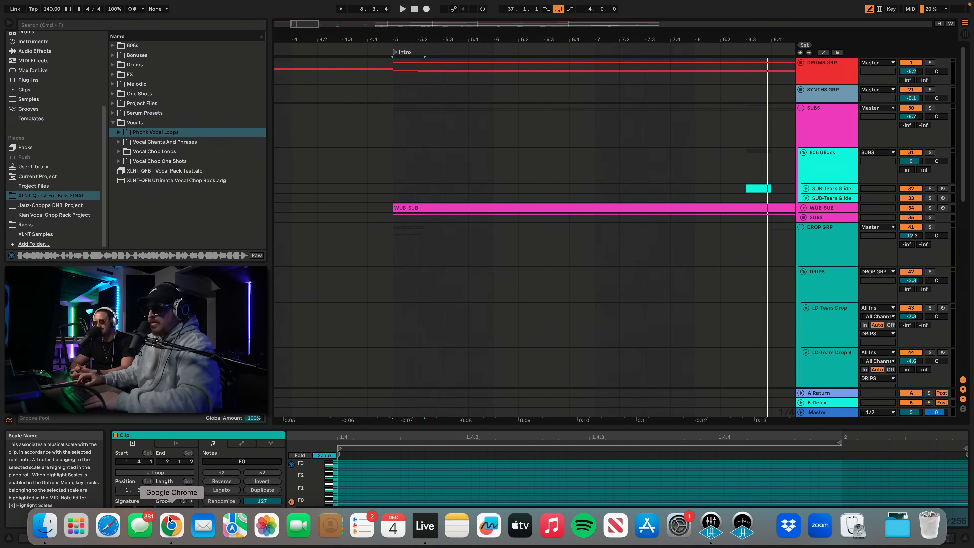
right_click(172, 527)
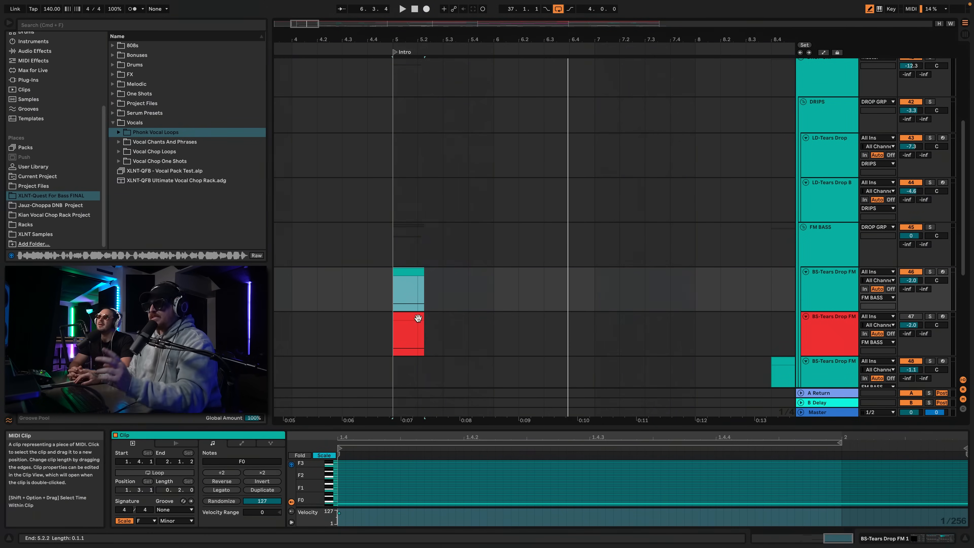
Select the clip at bar 5 on the red BS-Tears Drop FM track and open that track's Serum instrument window.
left_click(426, 317)
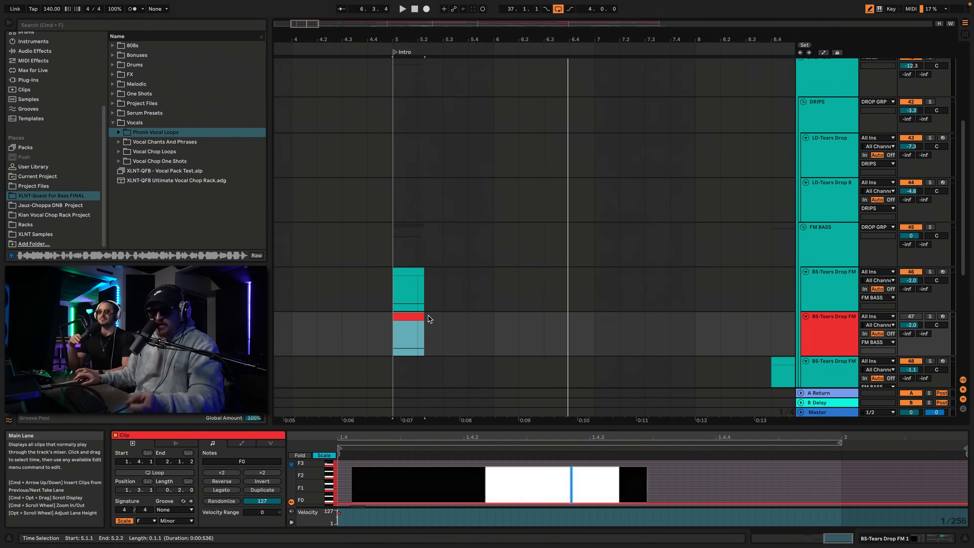
left_click_drag(402, 39, 403, 256)
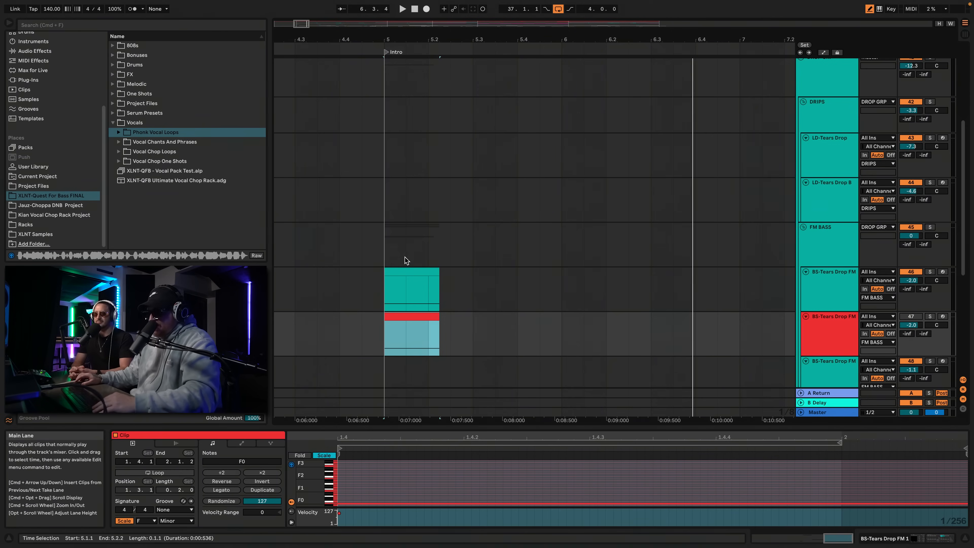
key("shift+Tab")
scroll(546, 290, "down", 5)
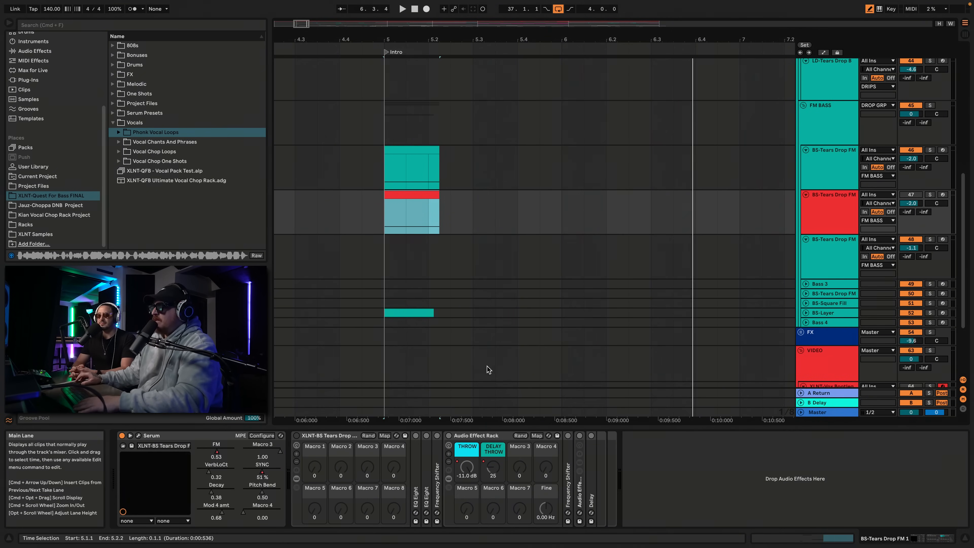
left_click(131, 458)
left_click(139, 435)
left_click_drag(532, 137, 518, 62)
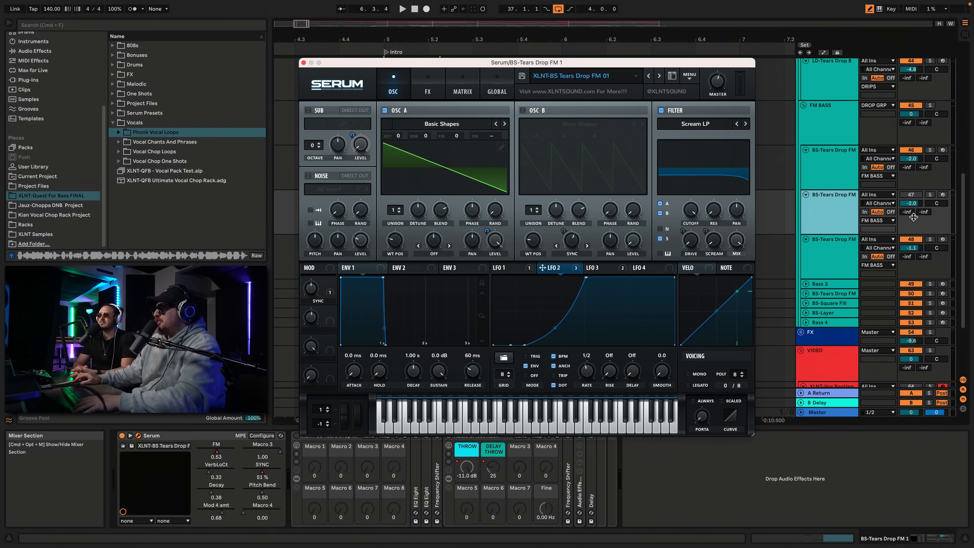
Solo the red bass track, set oscillator A's wavetable position to a triangle wave, and audition it.
left_click(930, 195)
key("space")
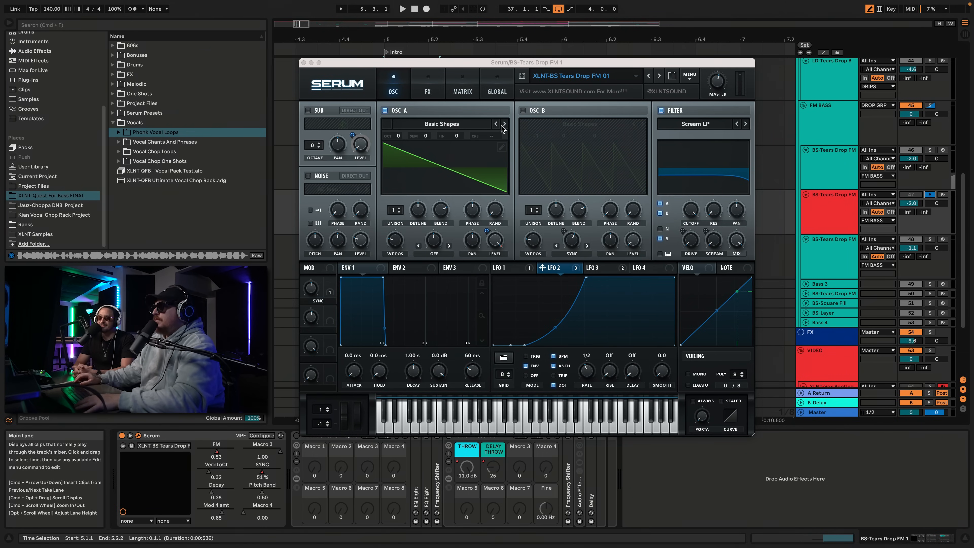
left_click_drag(395, 241, 397, 236)
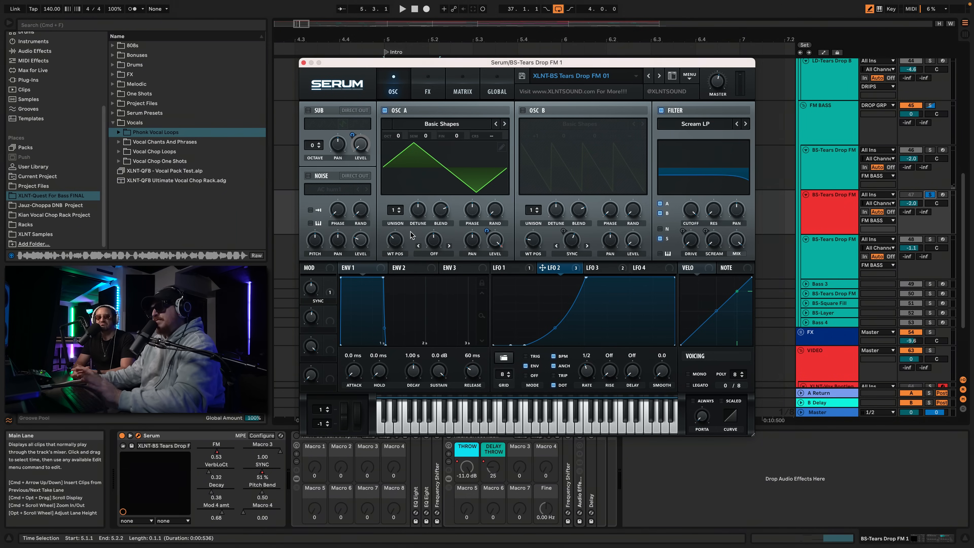
key("space")
key("space")
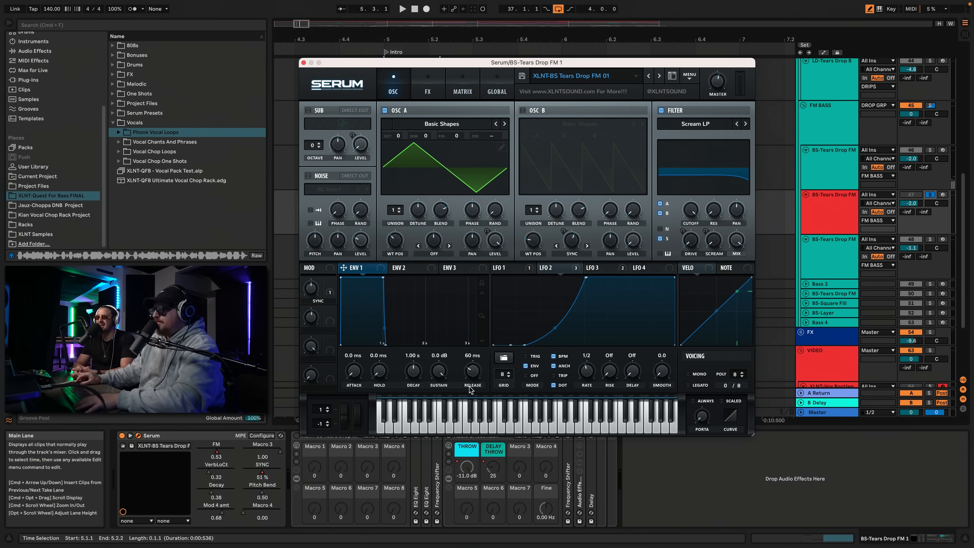
key("space")
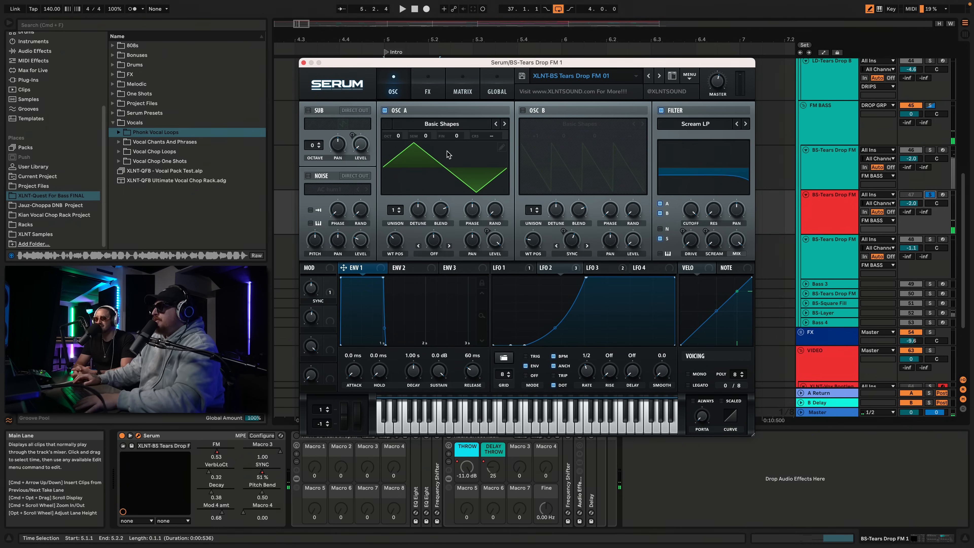
Enable oscillator B and set oscillator A's warp mode to FM (From B).
left_click(522, 110)
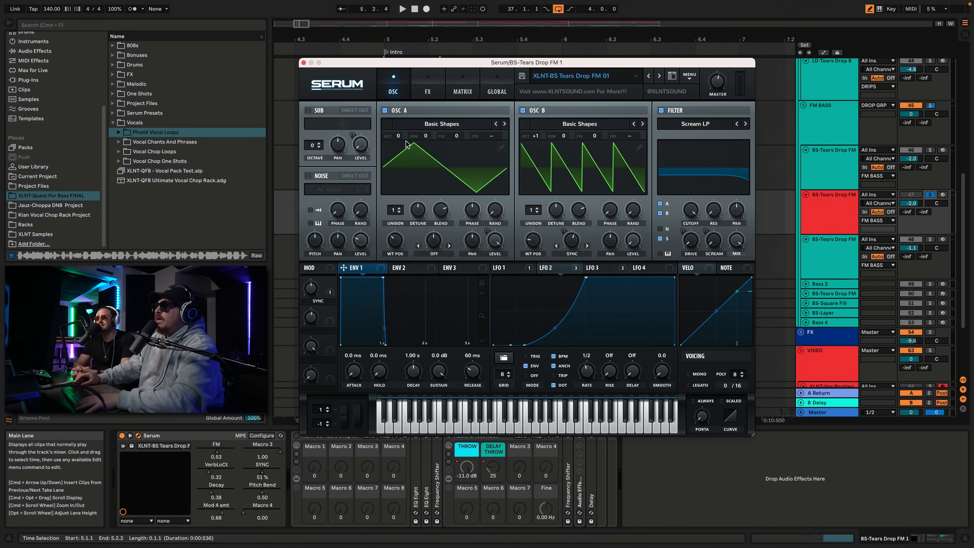
left_click(440, 256)
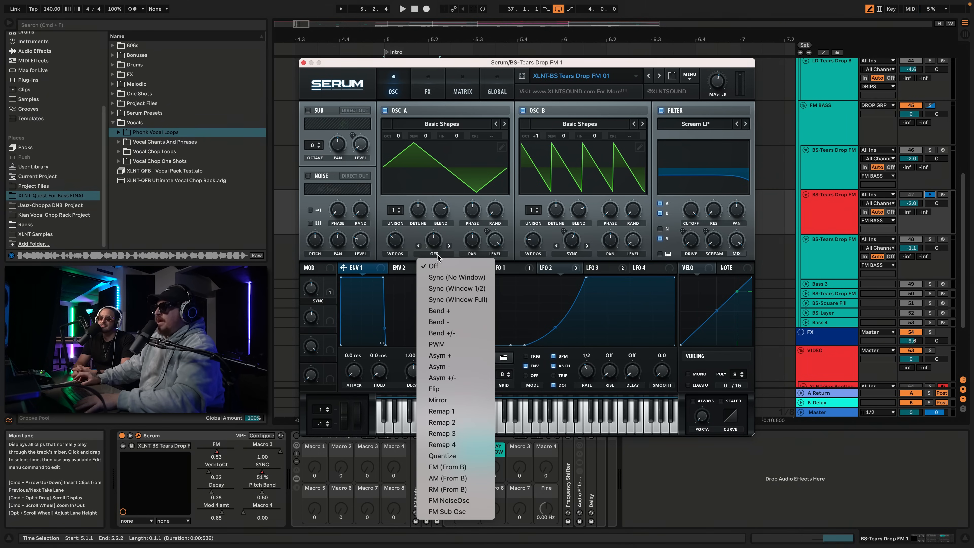
left_click(442, 467)
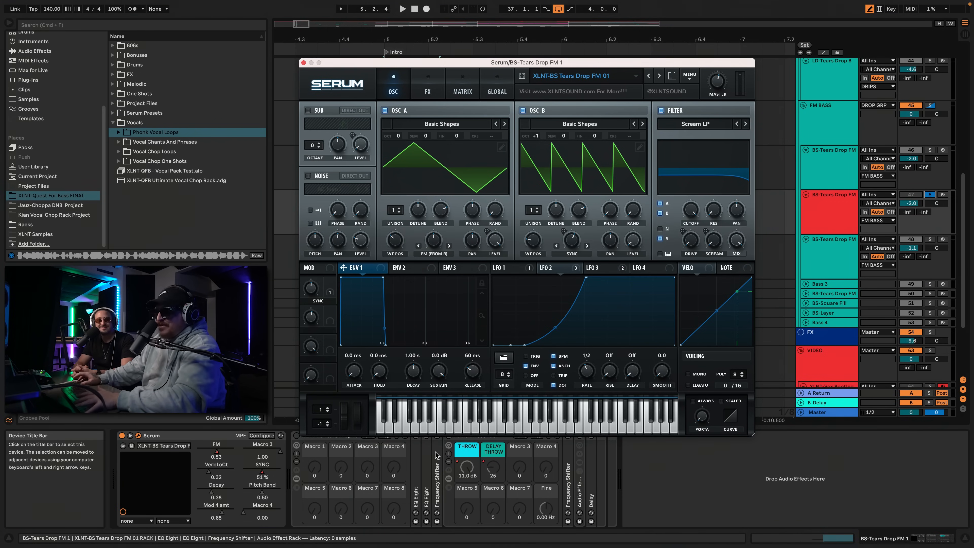
Audition the FM bass sound repeatedly while adjusting Serum's master volume up and down.
key("space")
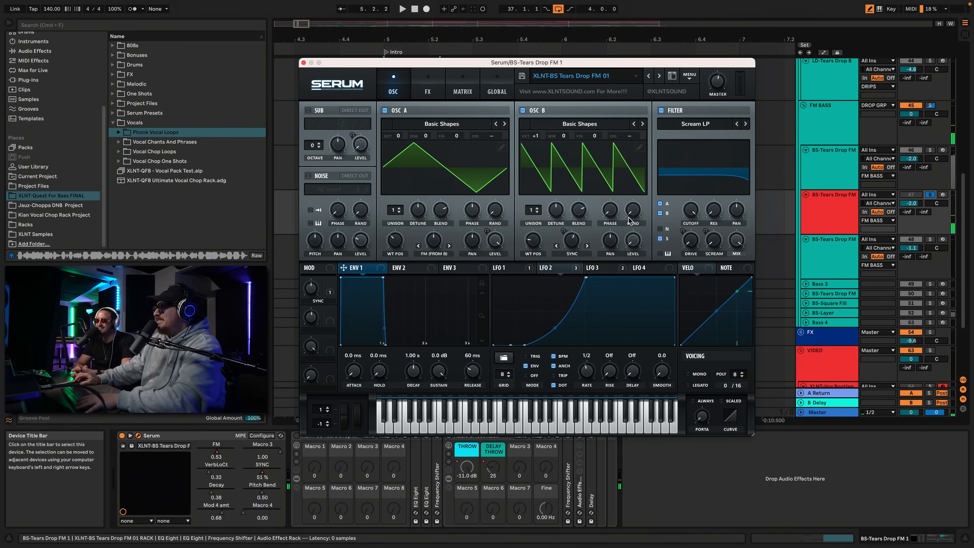
key("space")
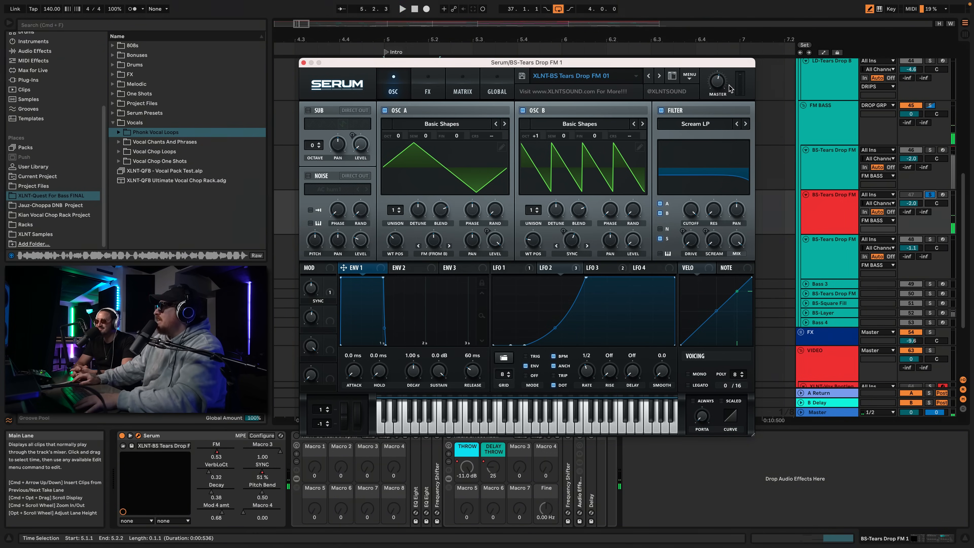
left_click_drag(718, 86, 737, 4)
key("space")
key("space")
key("space")
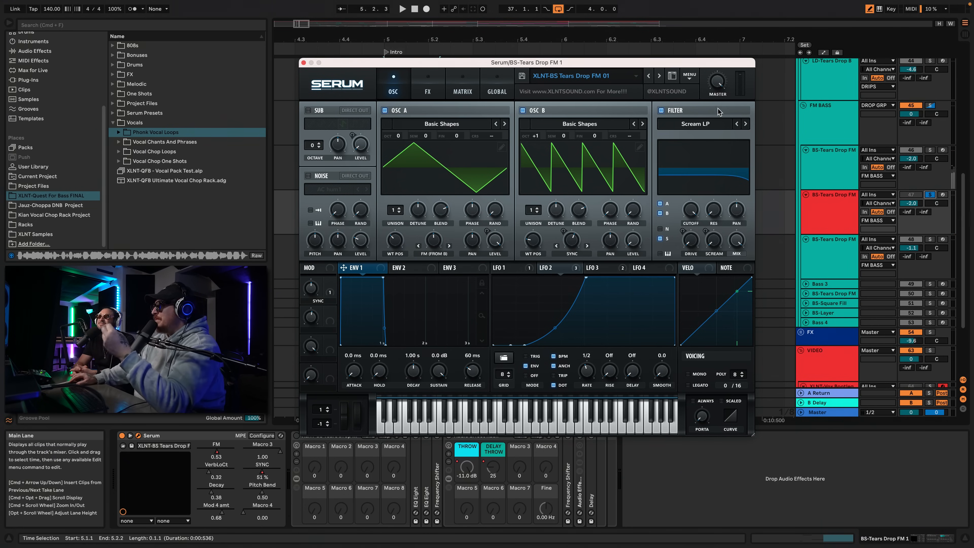
left_click_drag(718, 83, 714, 128)
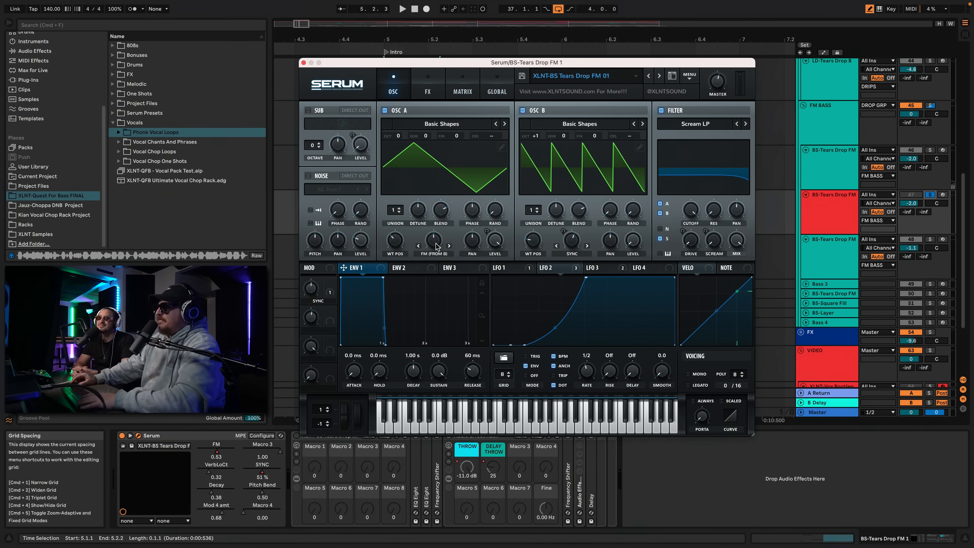
Turn off Serum's filter and audition the patch without it.
mouse_move(438, 245)
left_click(660, 110)
key("space")
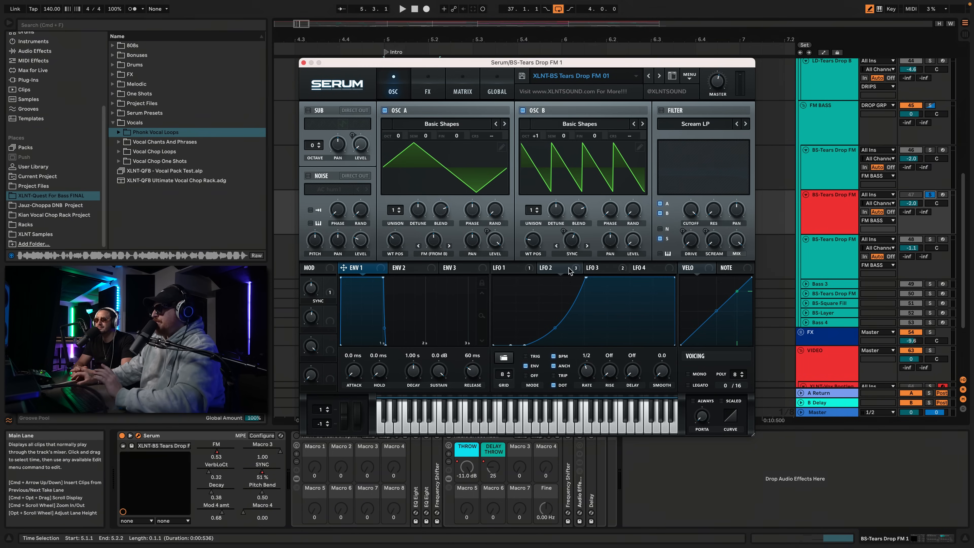
Examine the curves and modulation targets of LFO 1, LFO 2 and LFO 3.
left_click(507, 267)
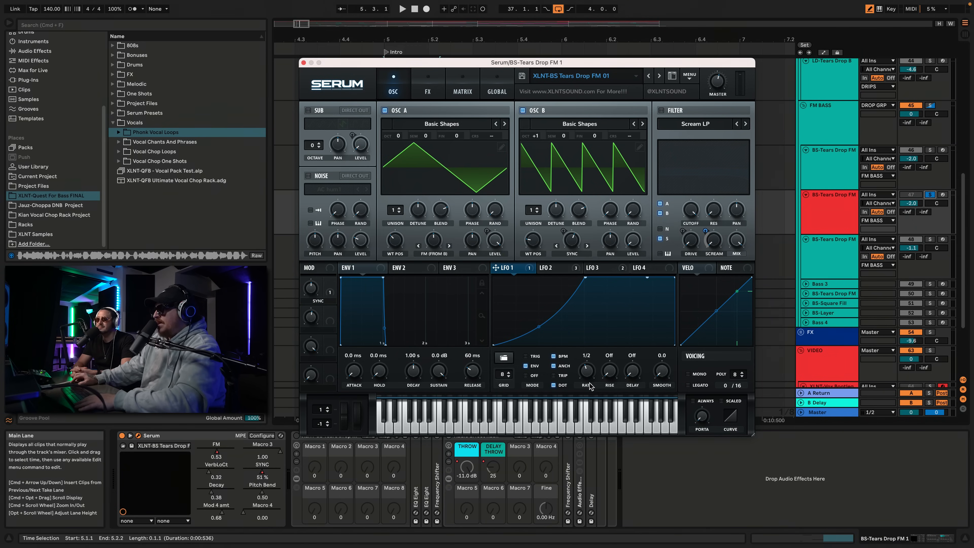
left_click(565, 270)
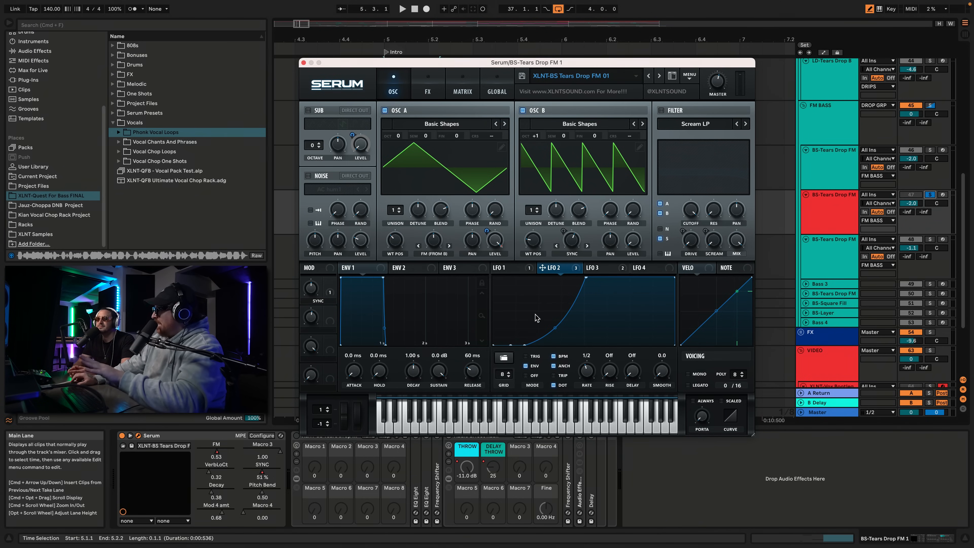
left_click(601, 268)
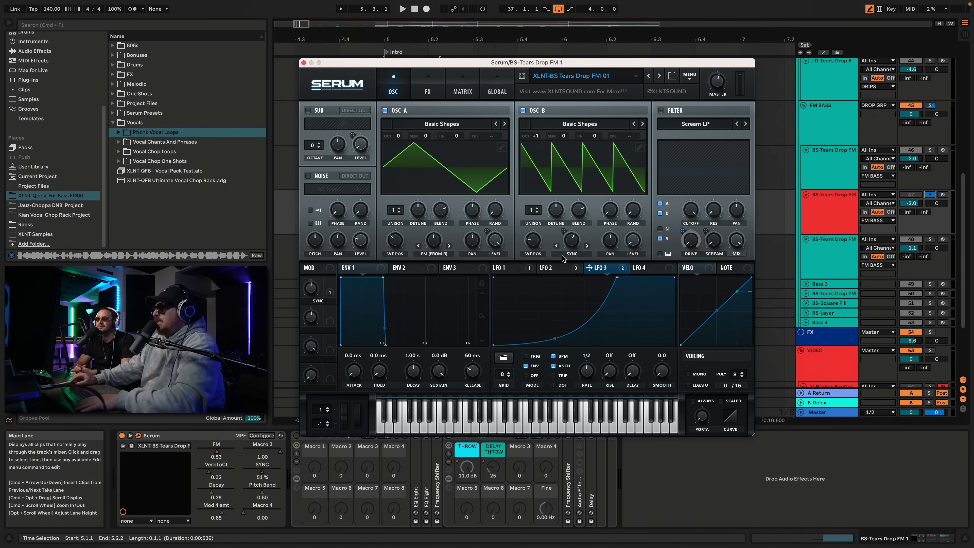
left_click(518, 268)
left_click(577, 269)
left_click(589, 269)
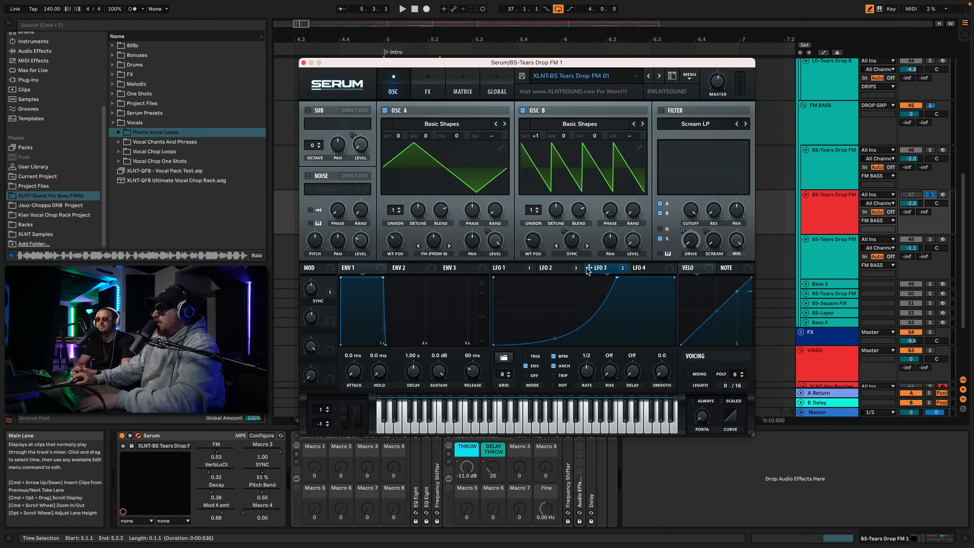
Turn the filter back on, modulate oscillator A's level with LFO 2, and audition the patch while adjusting the master volume.
left_click(660, 111)
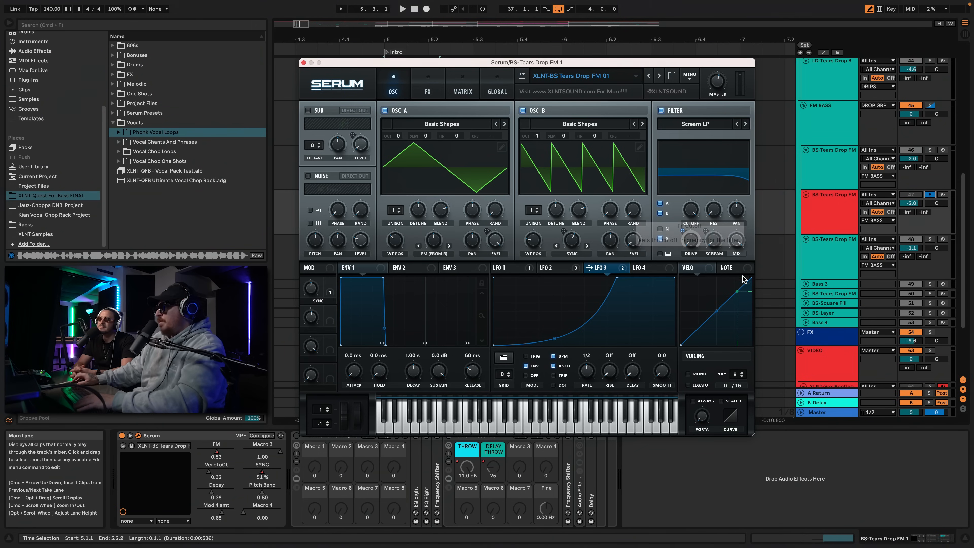
left_click(528, 267)
left_click(555, 267)
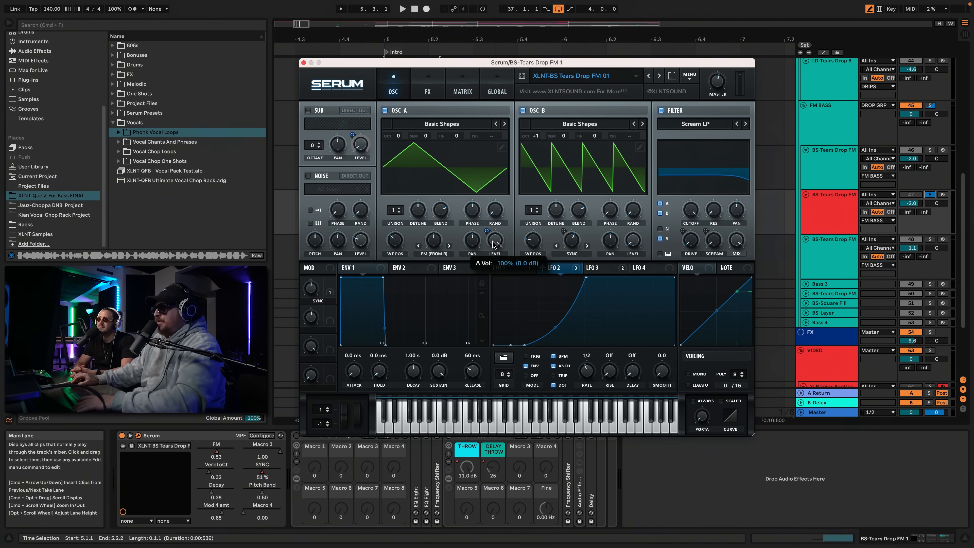
left_click_drag(563, 269, 486, 231)
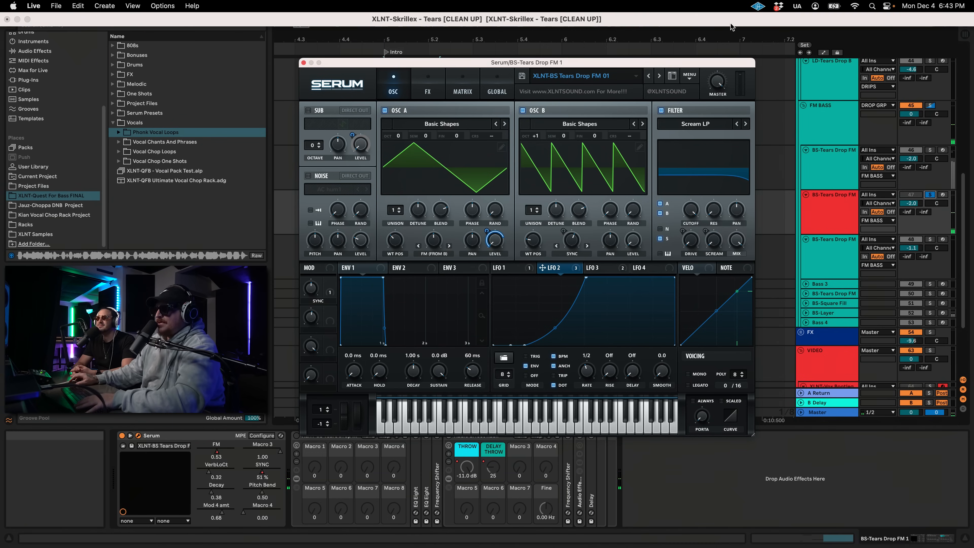
key("space")
left_click_drag(713, 75, 713, 86)
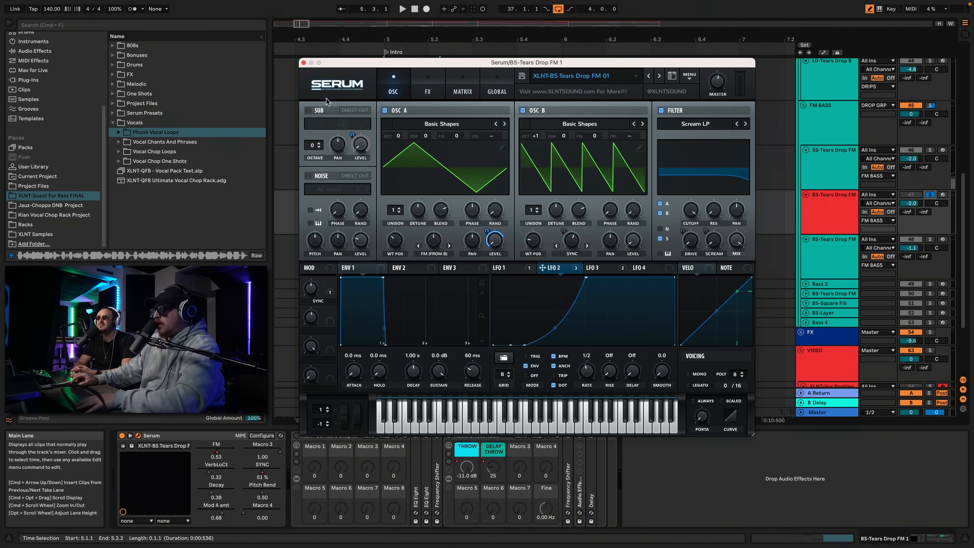
Enable the sub oscillator, activate LFO 2's modulation of its level, and audition the sound.
left_click(309, 110)
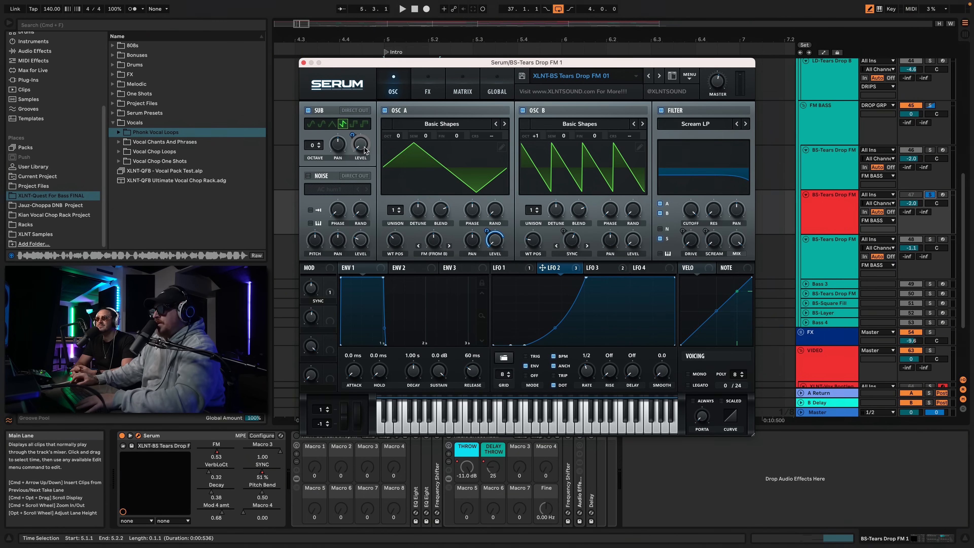
right_click(351, 134)
left_click(376, 157)
mouse_move(352, 134)
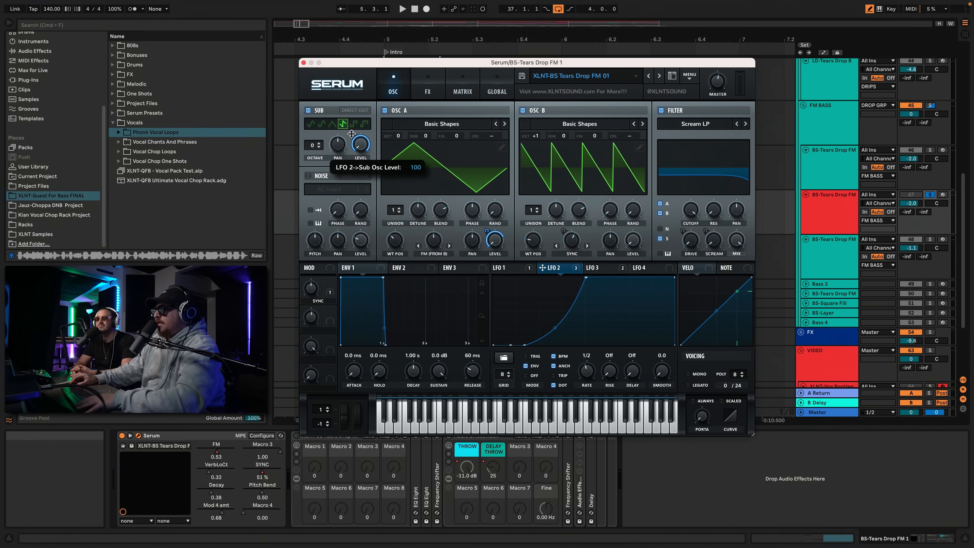
key("space")
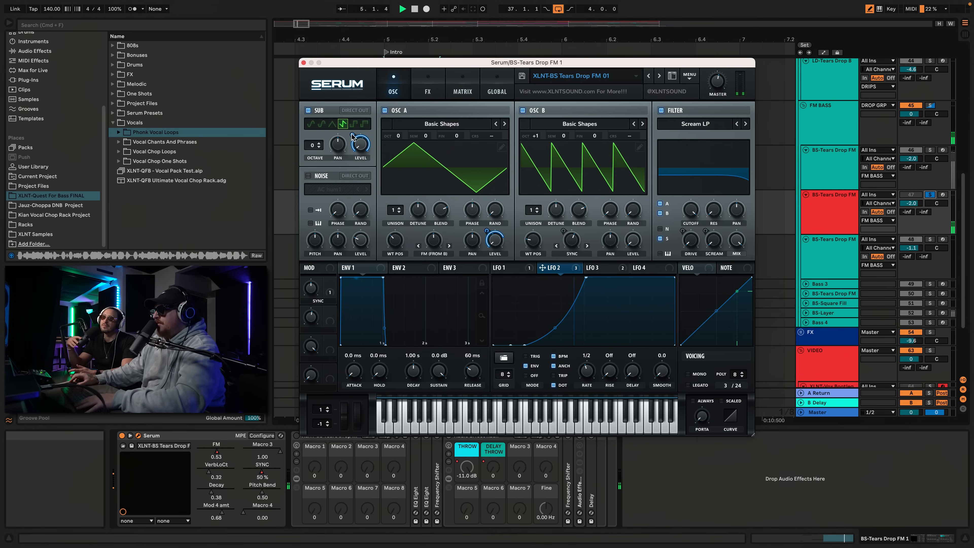
key("space")
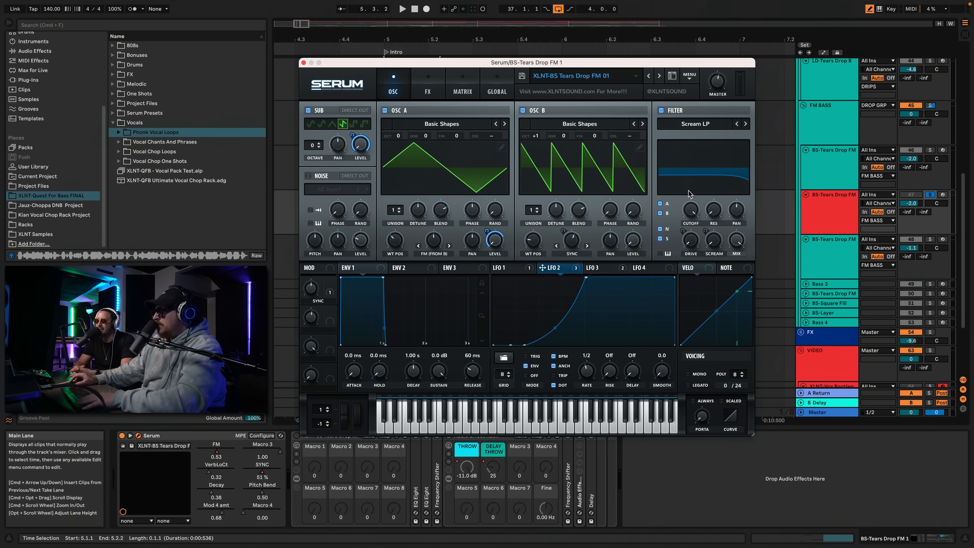
Activate LFO 3's modulation of the filter's Drive.
left_click(604, 269)
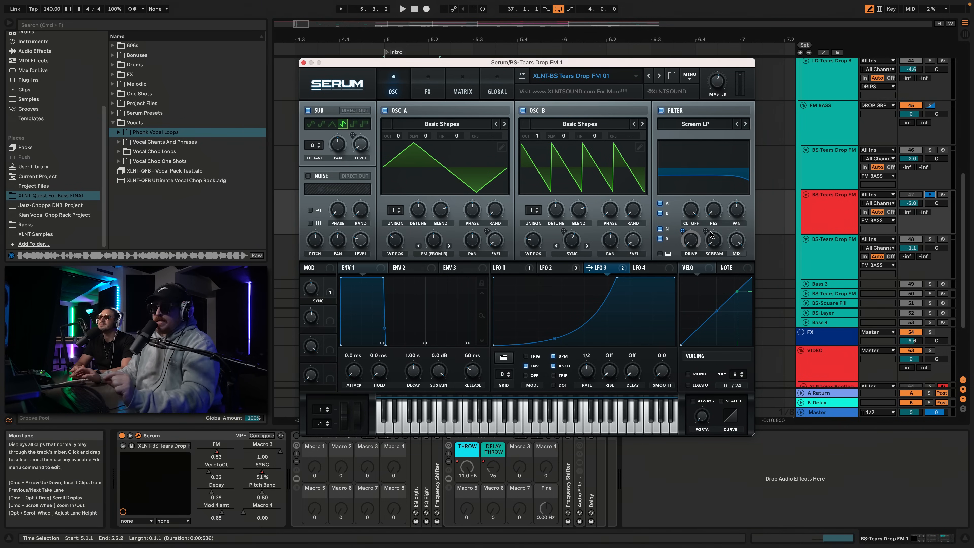
mouse_move(711, 234)
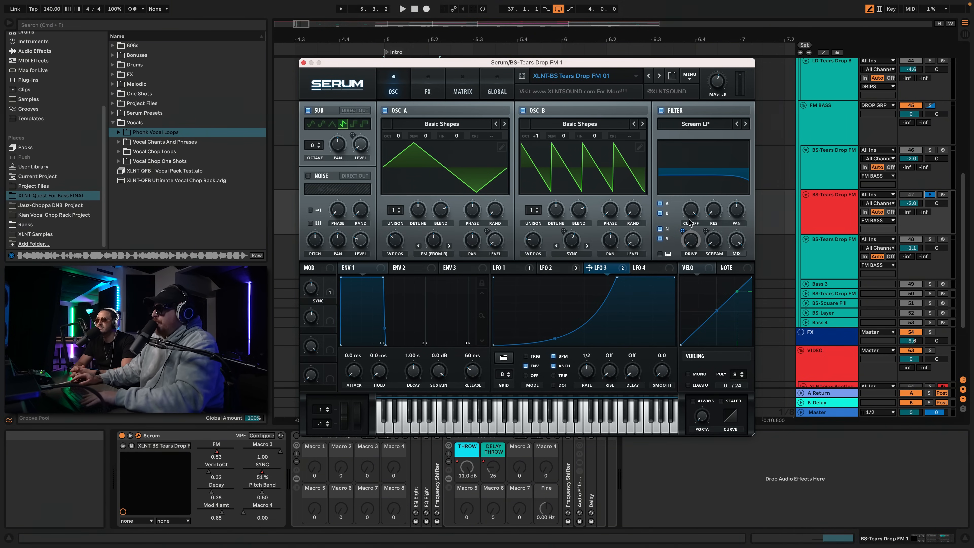
right_click(683, 231)
left_click(702, 253)
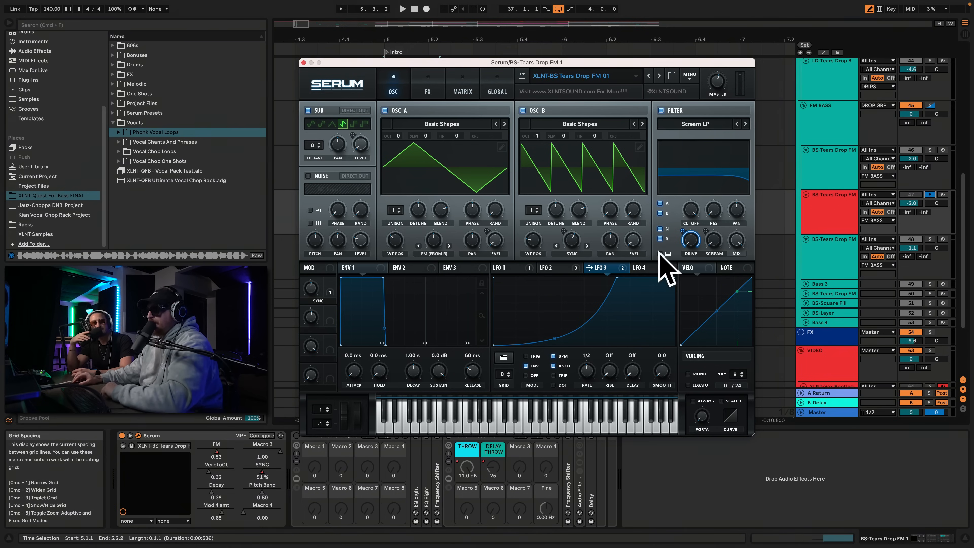
Activate LFO 1's modulation of the filter's Scream amount and audition the patch.
mouse_move(564, 272)
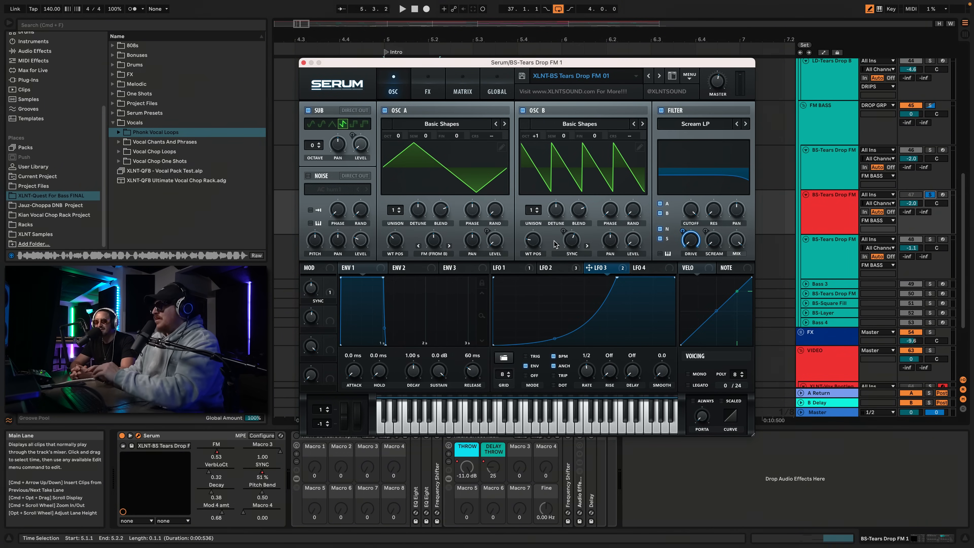
left_click(558, 270)
left_click(506, 268)
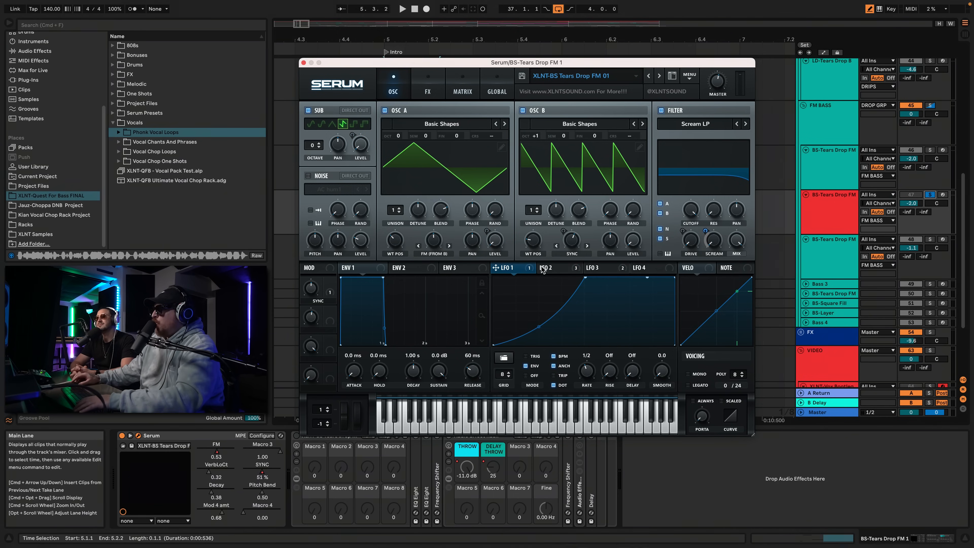
right_click(717, 239)
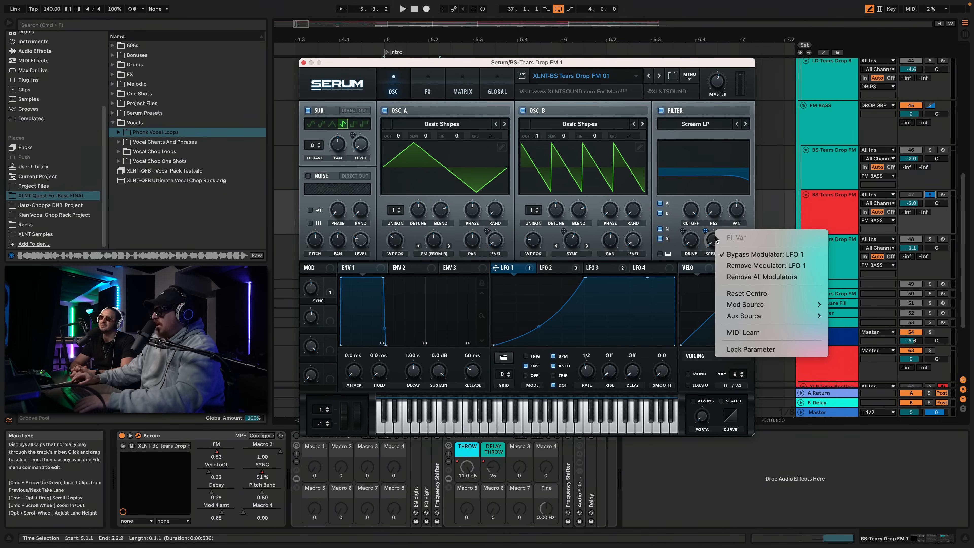
left_click(752, 253)
left_click_drag(559, 264, 705, 229)
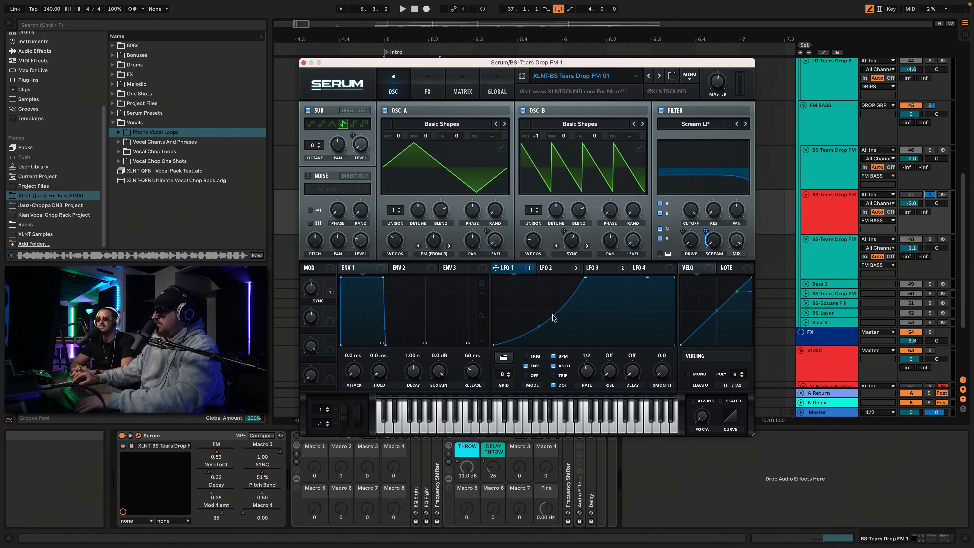
key("space")
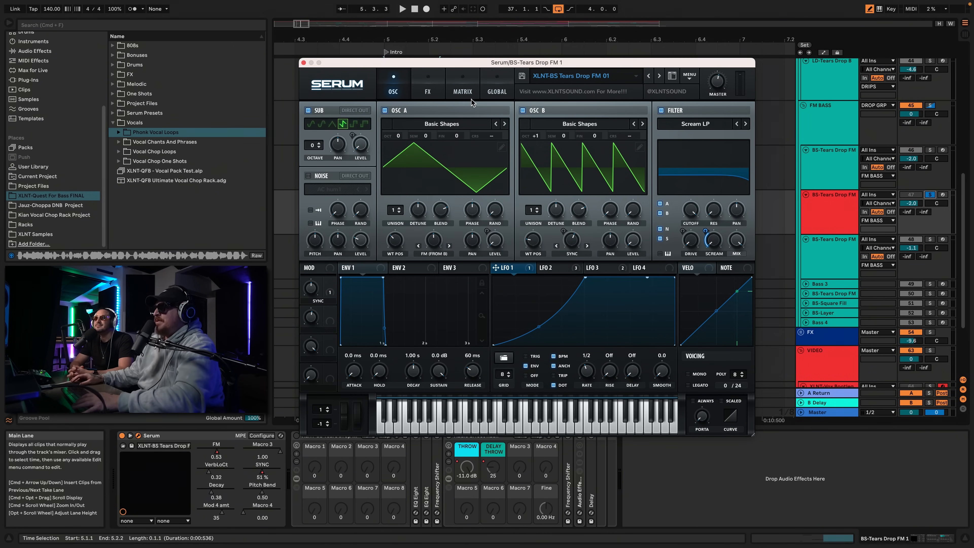
Enable the Tube distortion effect, adjust the master volume and audition the patch.
left_click(428, 89)
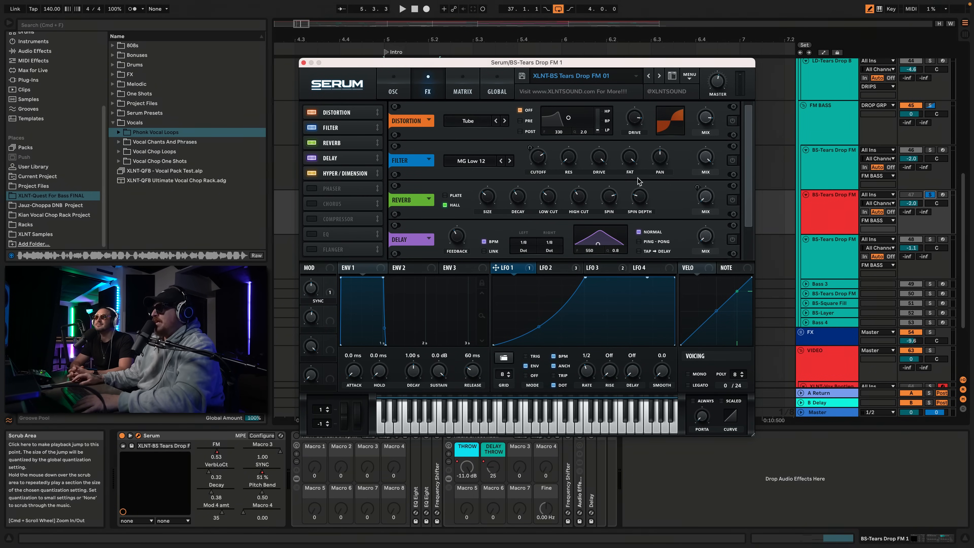
left_click(732, 121)
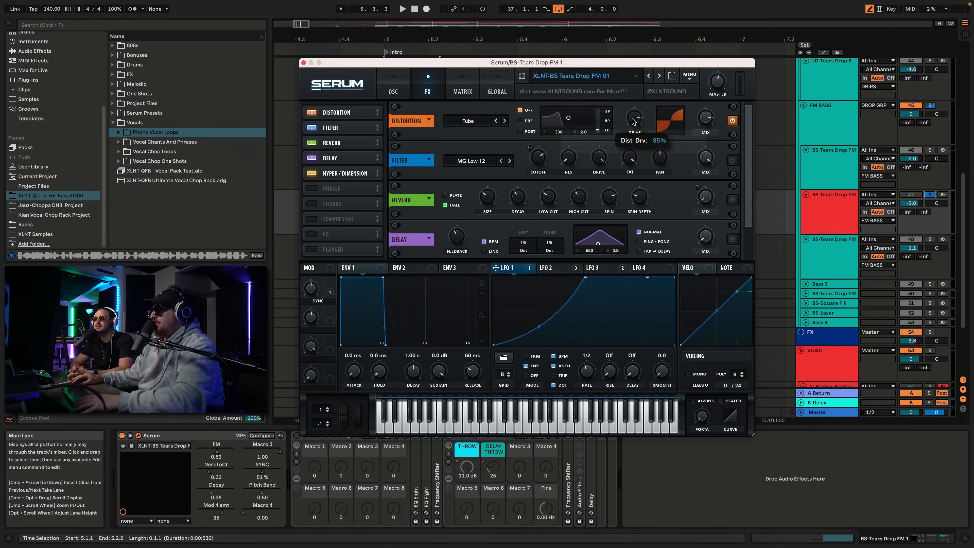
mouse_move(708, 120)
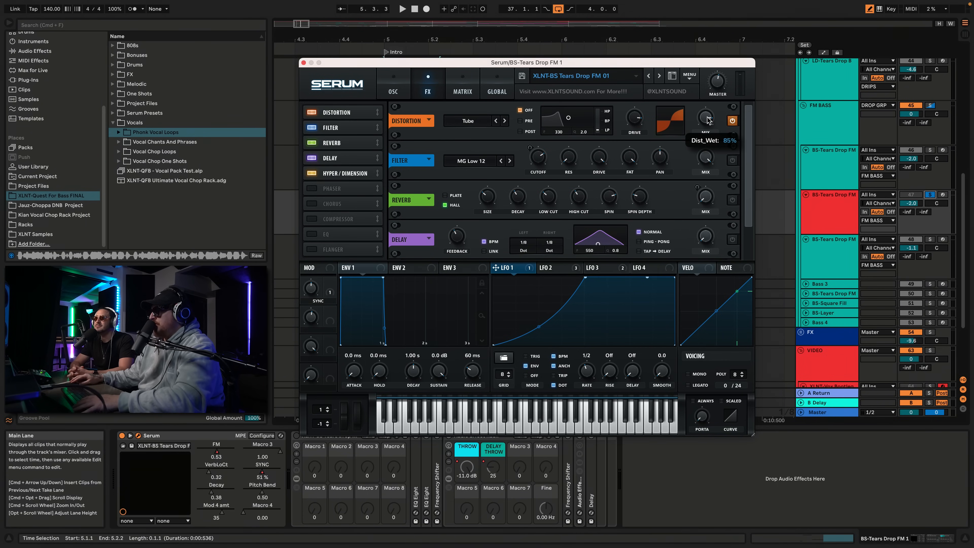
key("space")
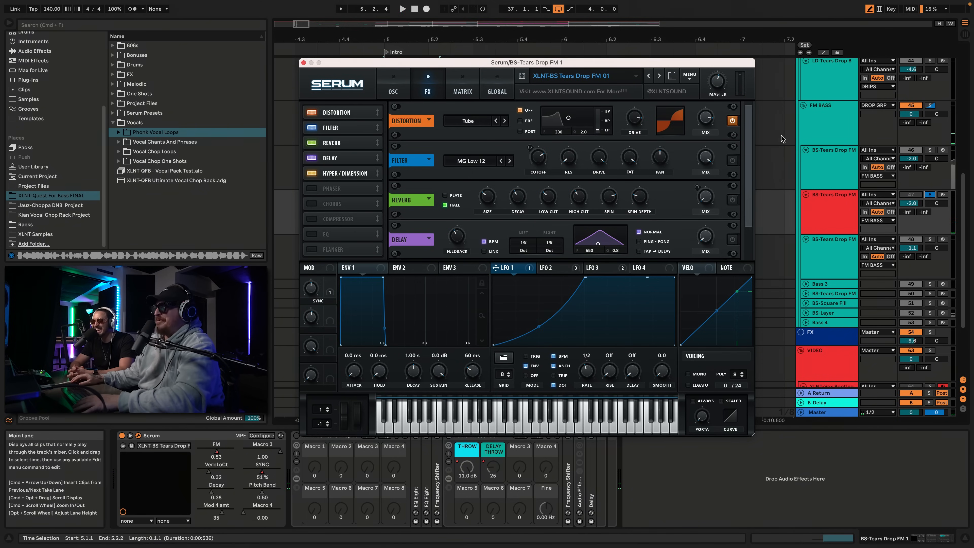
left_click_drag(718, 88, 718, 66)
key("space")
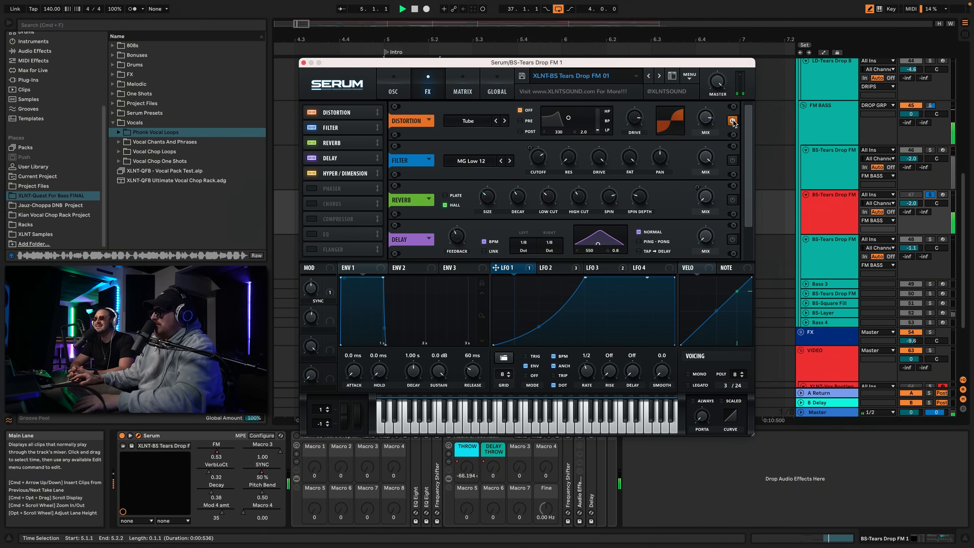
key("space")
Enable the MG Low 12 filter effect, audition the sound and set the master volume to 59%.
left_click_drag(746, 153, 751, 160)
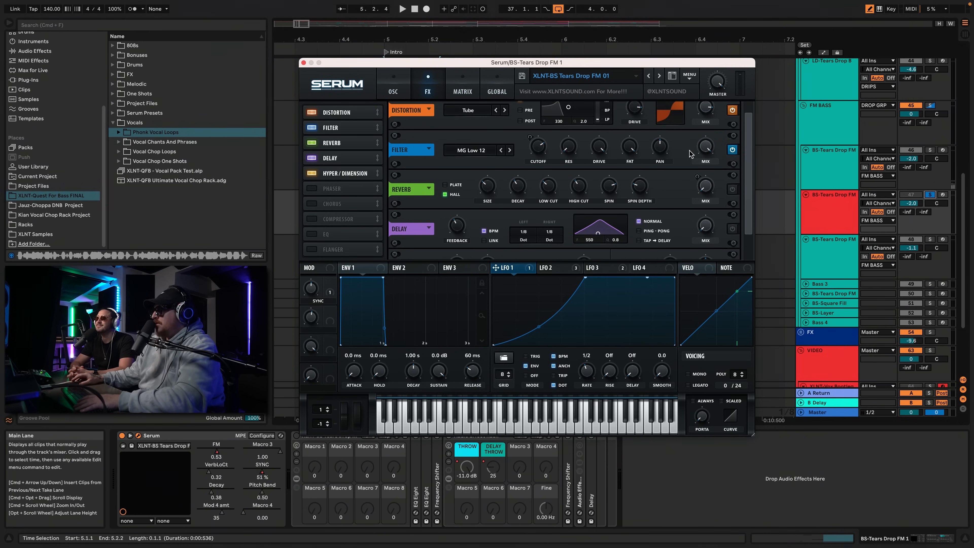
mouse_move(536, 147)
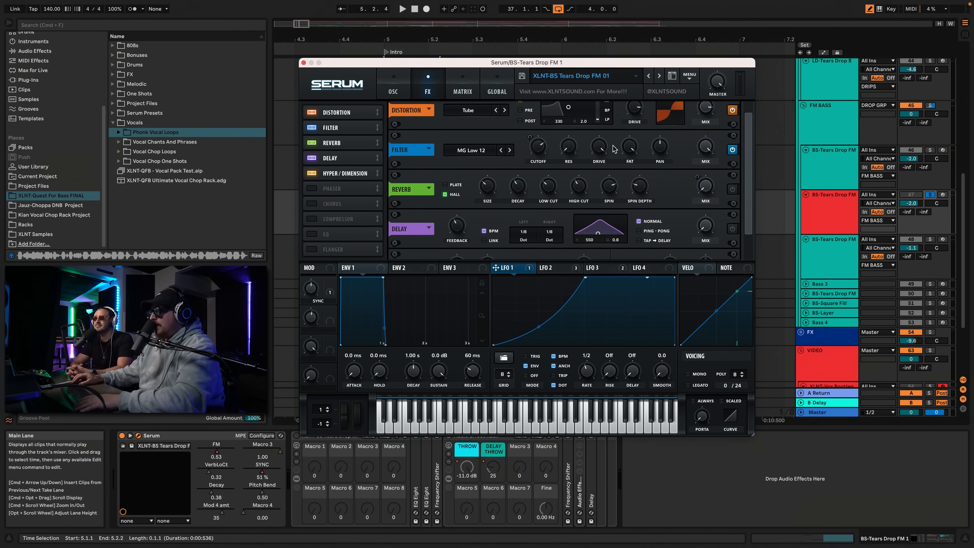
mouse_move(630, 147)
key("space")
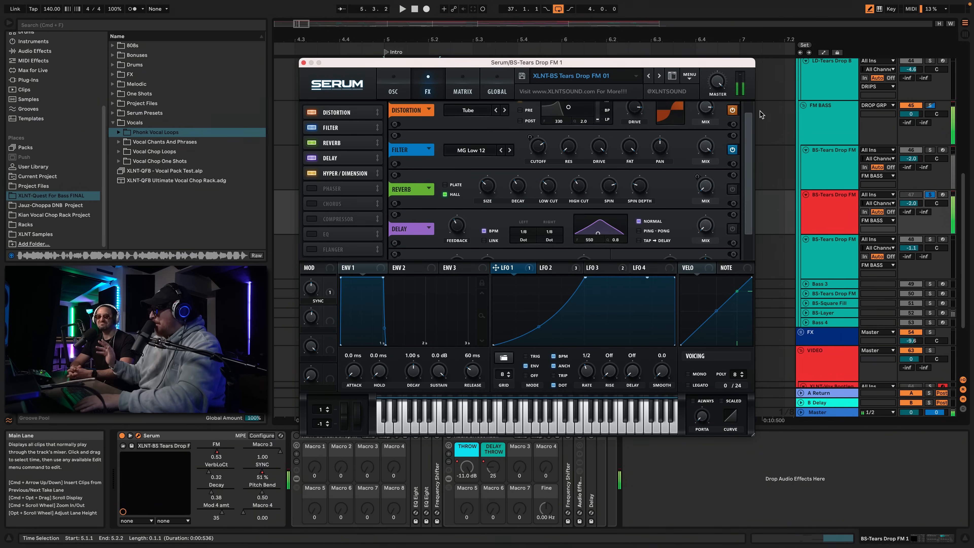
left_click_drag(708, 81, 705, 124)
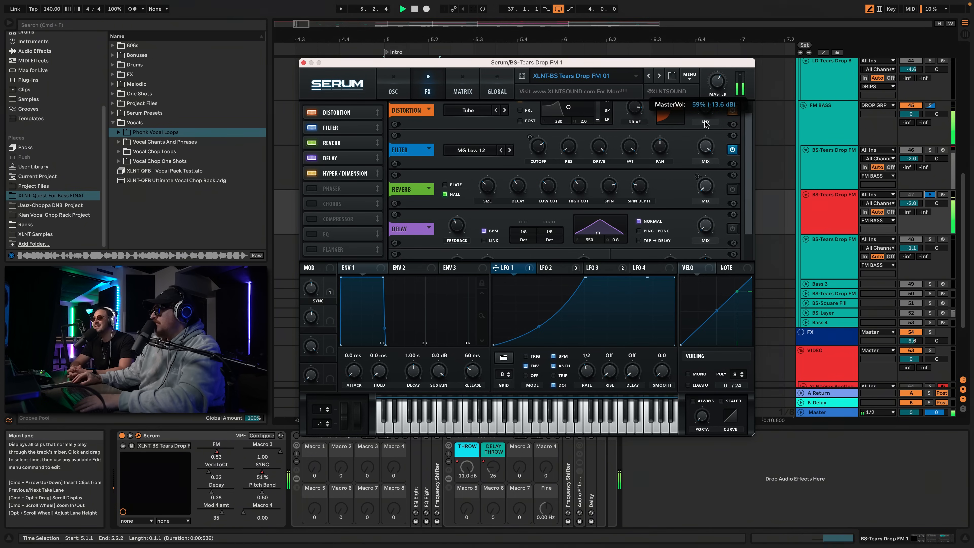
Activate LFO 2's modulation of the effect filter's cutoff and audition the sound.
left_click(575, 270)
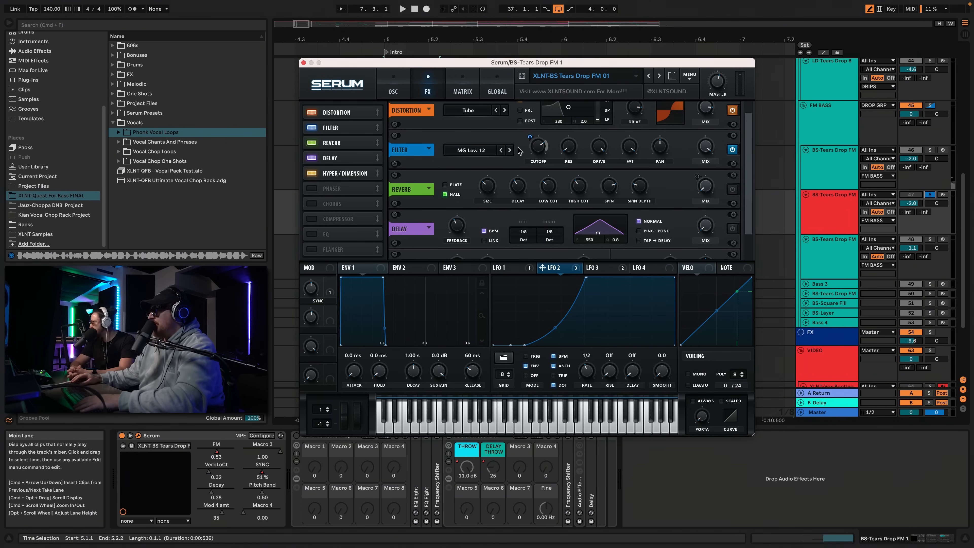
left_click_drag(530, 139, 530, 140)
key("space")
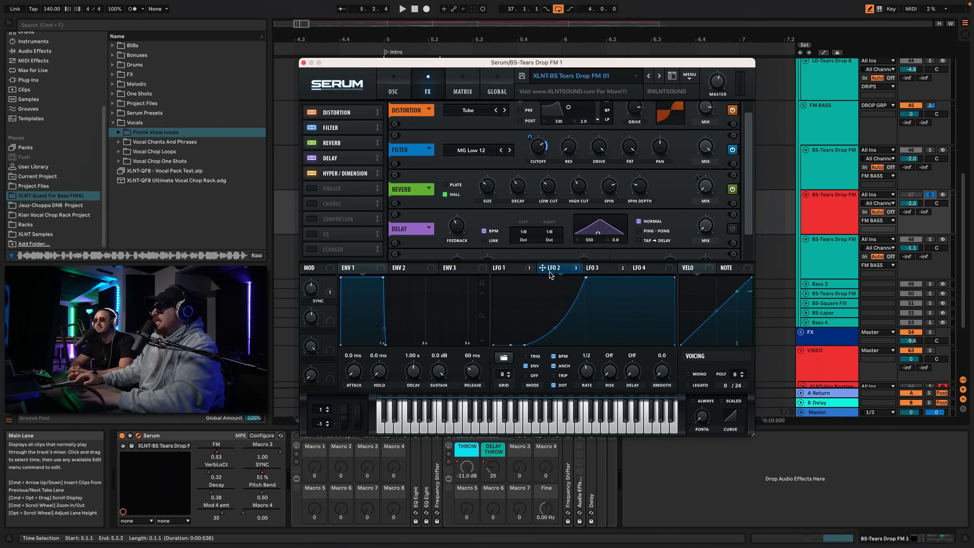
Activate LFO 3's modulation of the reverb's mix and audition the patch.
left_click(532, 271)
left_click(606, 272)
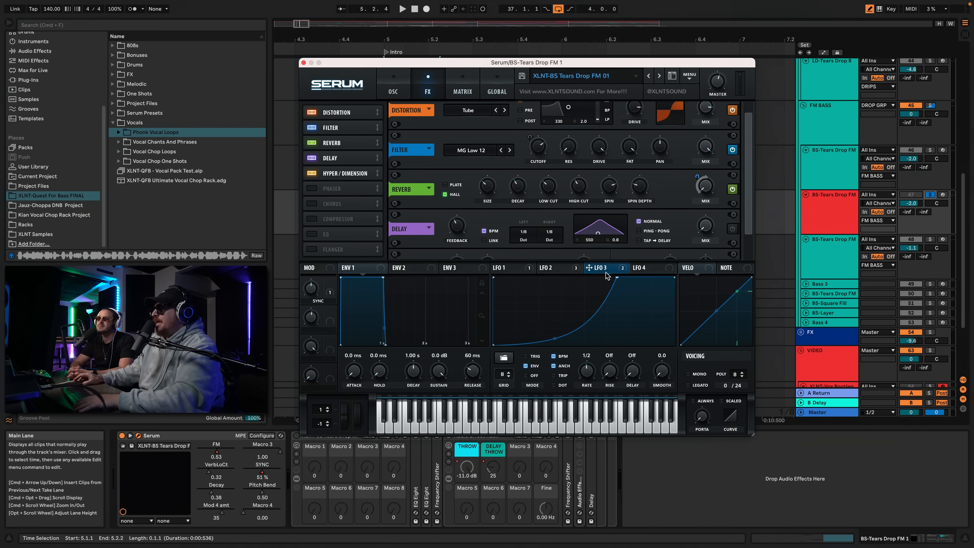
right_click(708, 190)
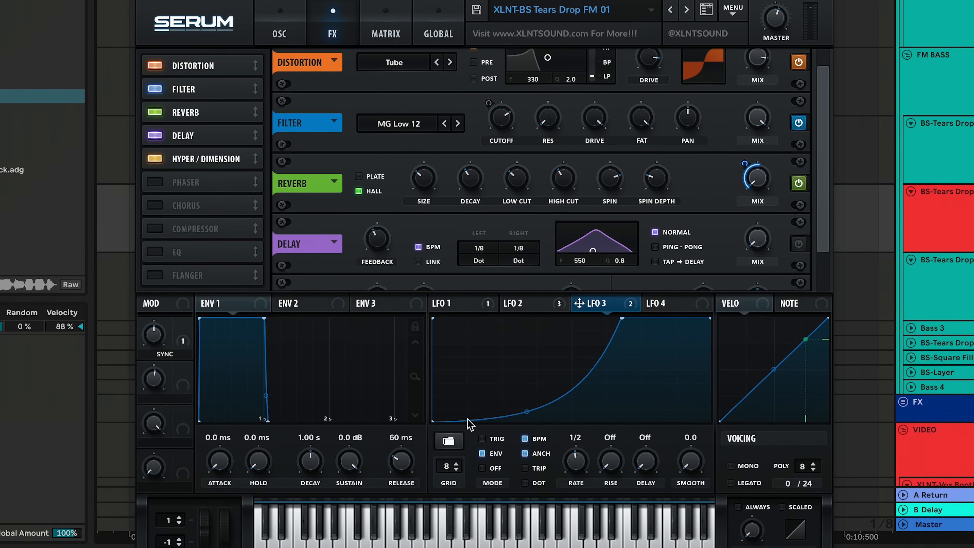
mouse_move(617, 307)
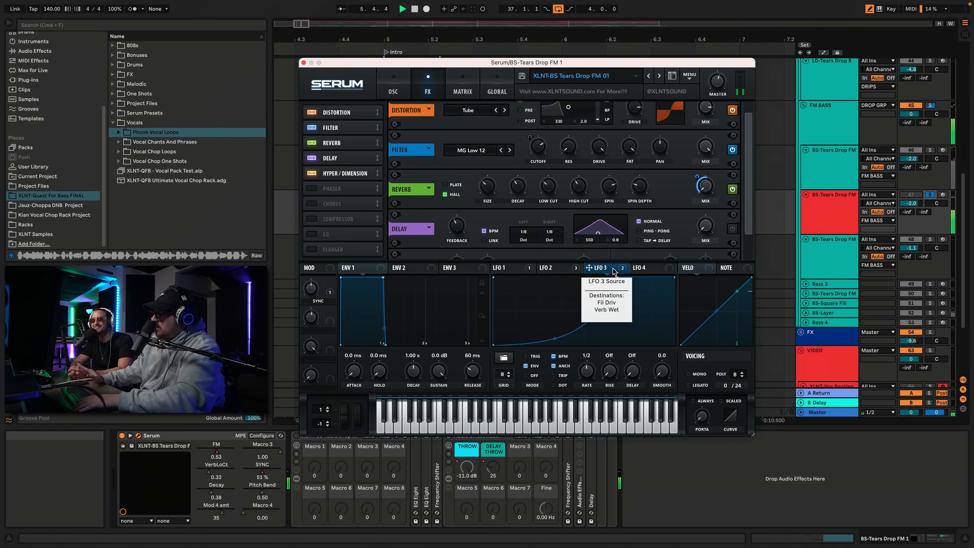
key("space")
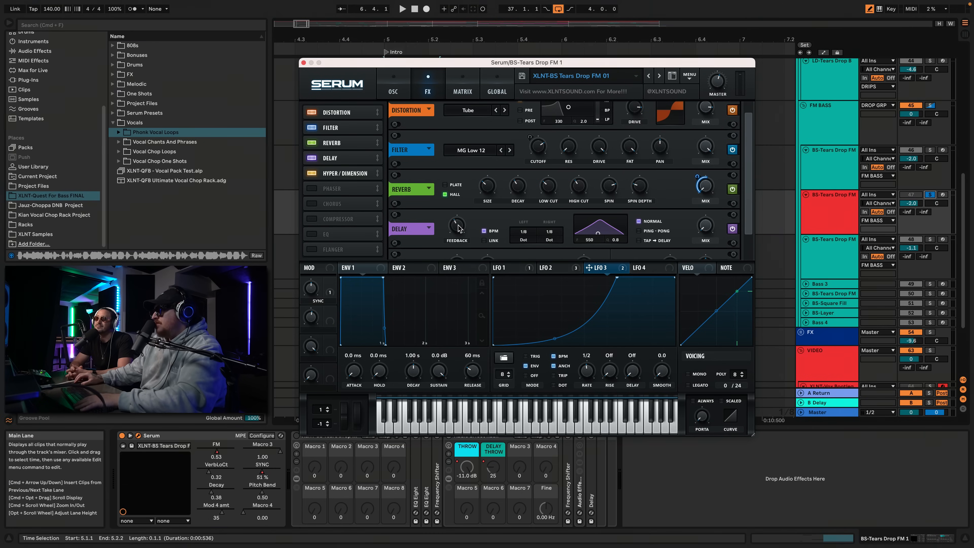
Adjust the mix of the 1/8 dotted delay effect and audition the patch with it.
mouse_move(459, 228)
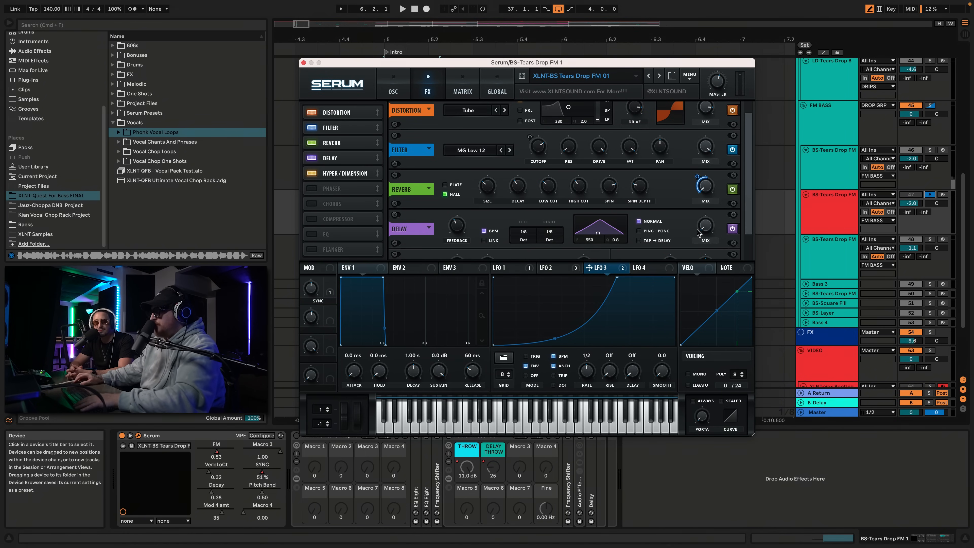
mouse_move(707, 227)
left_click_drag(707, 227, 688, 203)
key("space")
key("space")
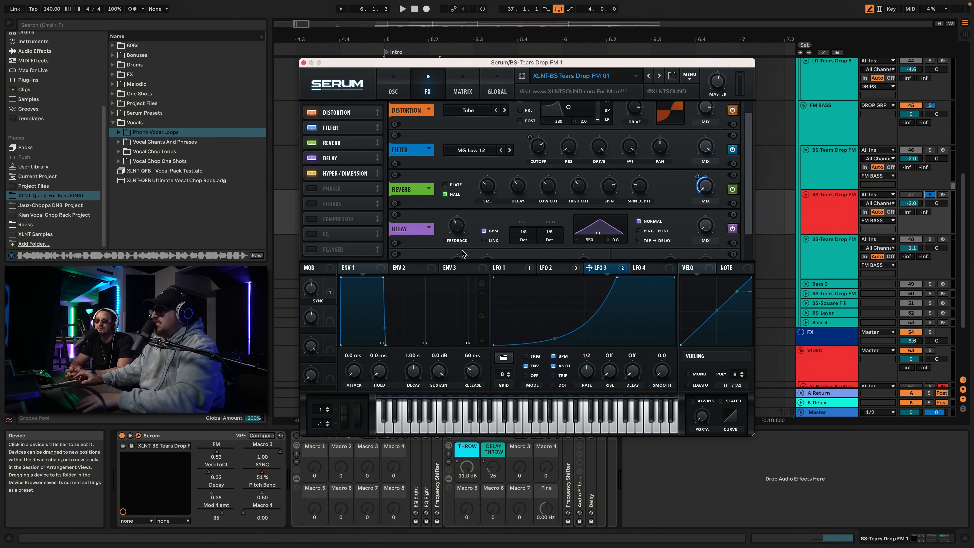
Return to the oscillator view, close the synth window and select the BS-Tears Drop FM 2 clip just before bar 9.
left_click(403, 81)
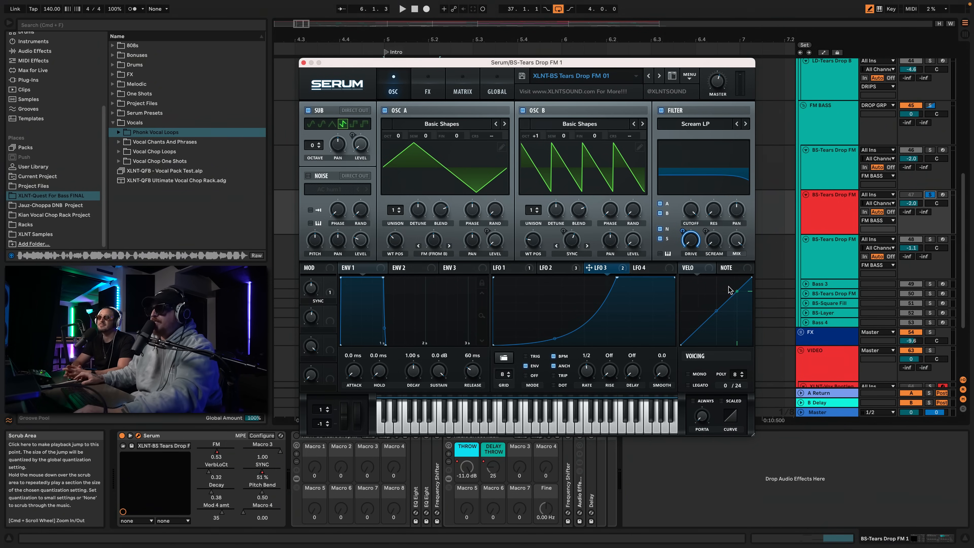
left_click(303, 62)
left_click_drag(403, 35, 402, 19)
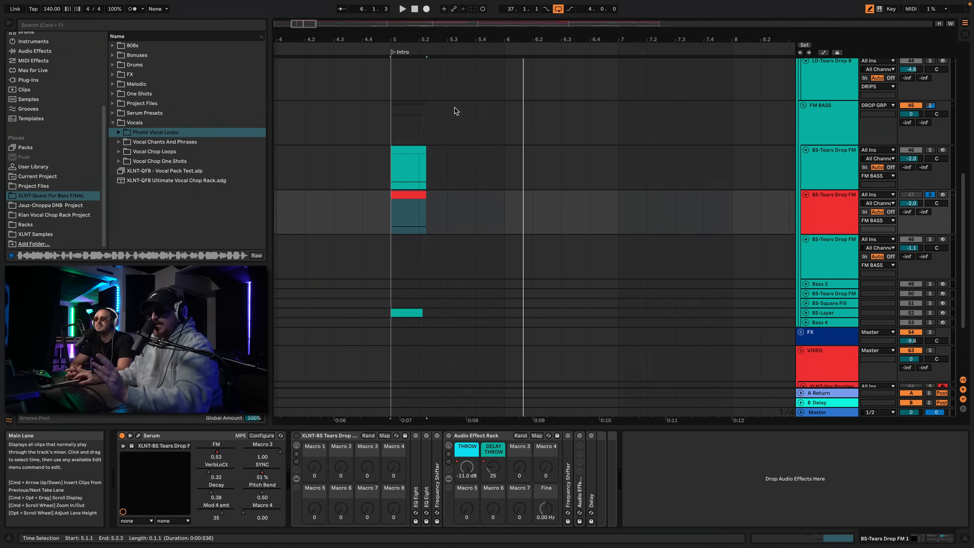
scroll(472, 145, "down", 2)
scroll(449, 140, "right", 5)
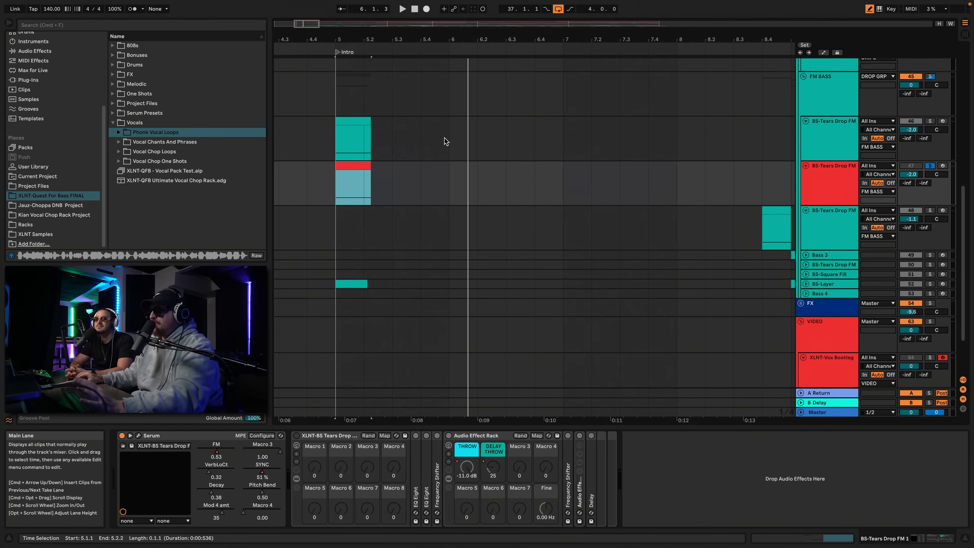
scroll(446, 142, "right", 3)
left_click(626, 207)
scroll(598, 219, "right", 4)
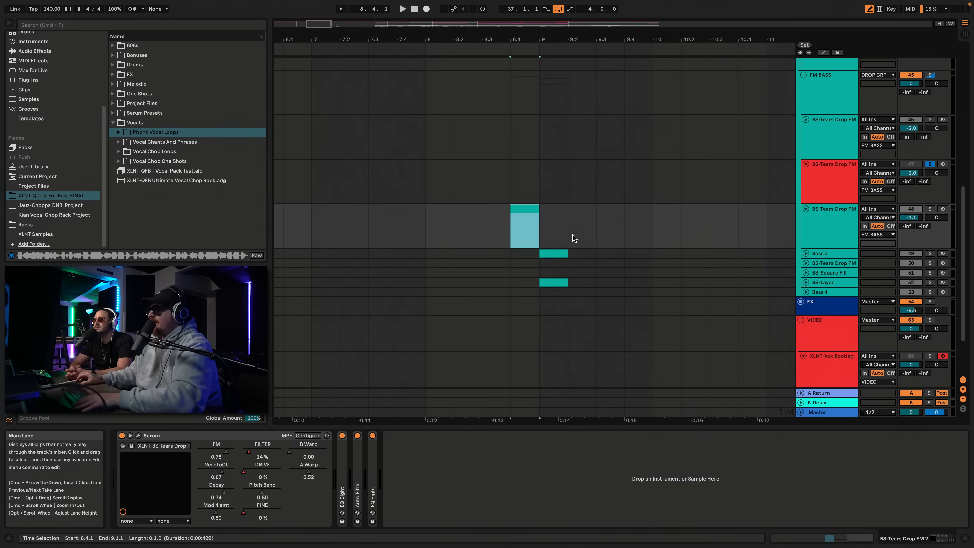
Show the automation lanes and widen the timeline around the BS-Tears Drop FM 2 clip.
right_click(821, 224)
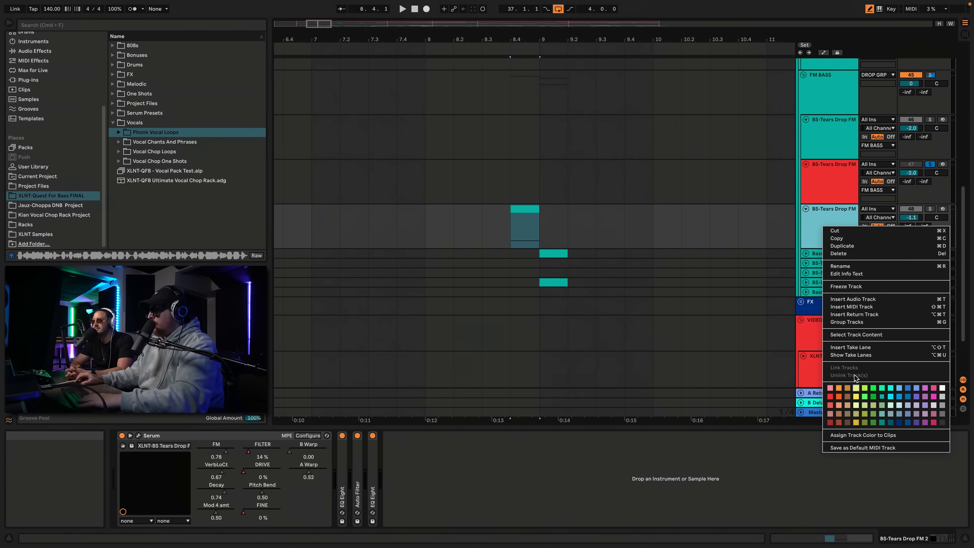
left_click(816, 226)
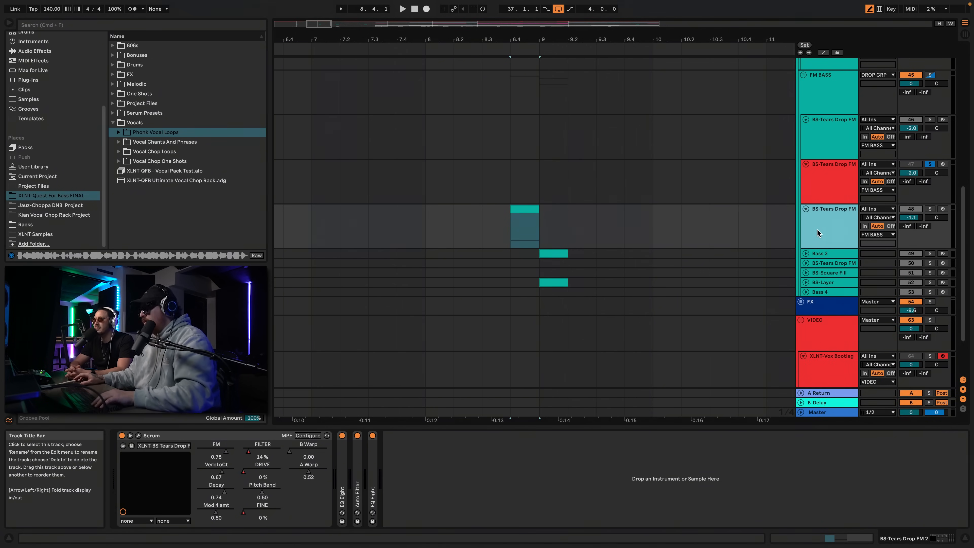
key("a")
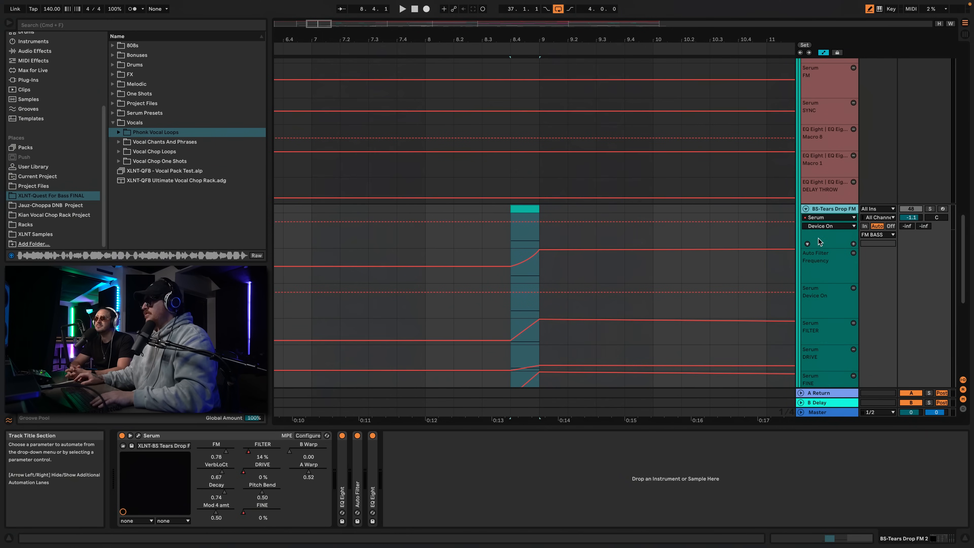
left_click_drag(535, 41, 529, 7)
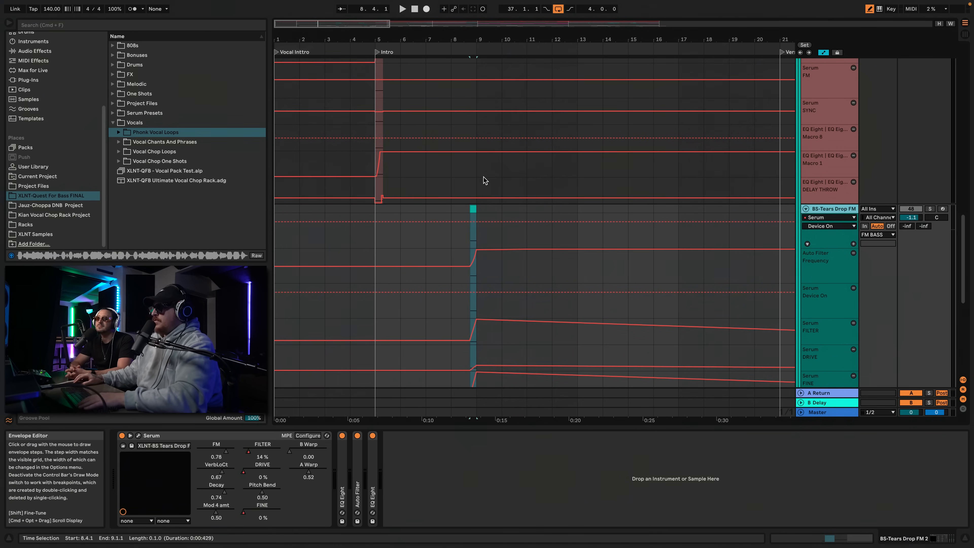
Turn off draw mode, solo the BS-Tears Drop FM 2 track and play its clip.
key("b")
left_click(474, 210)
key("space")
left_click(930, 209)
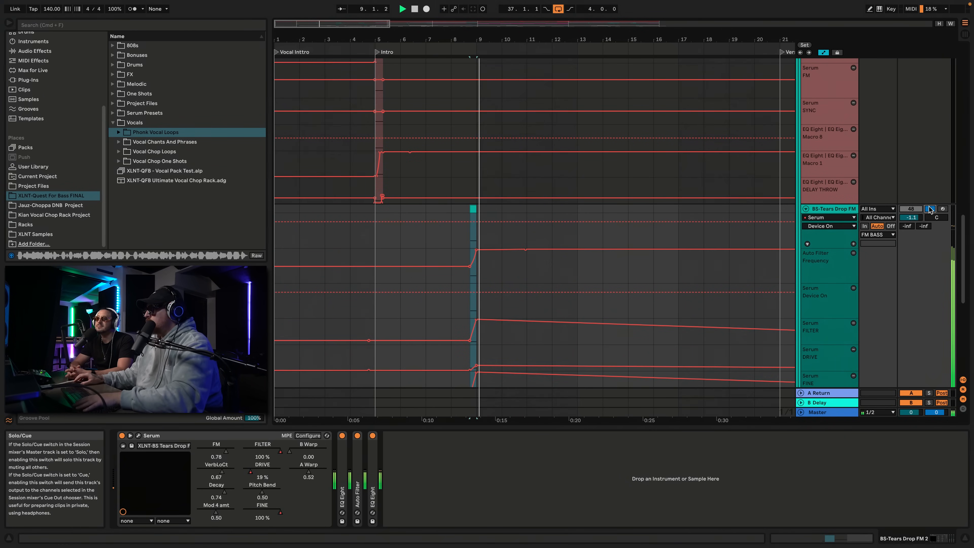
scroll(494, 307, "down", 5)
mouse_move(475, 271)
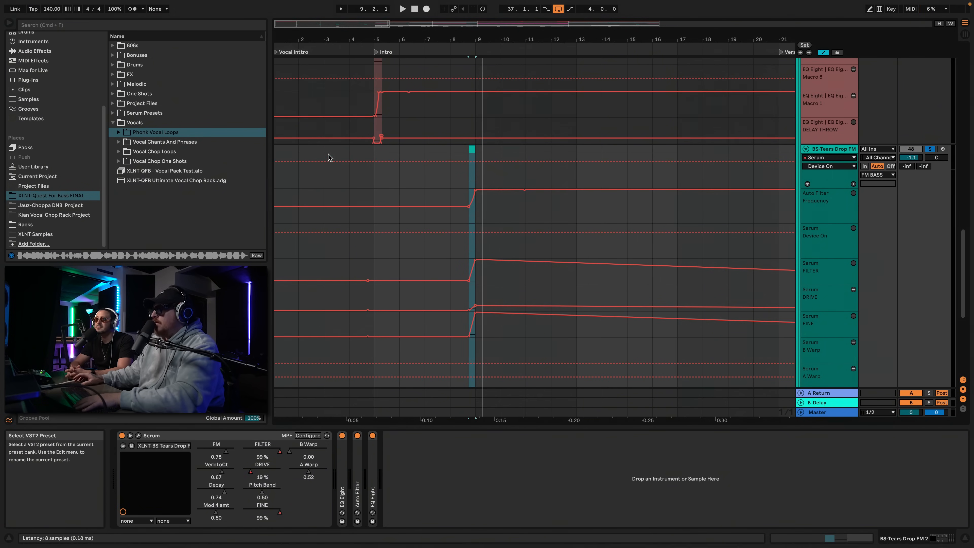
Look over the second FM bass patch in Serum, close it and review the track's filter, drive and fine automation.
left_click_drag(254, 69, 528, 47)
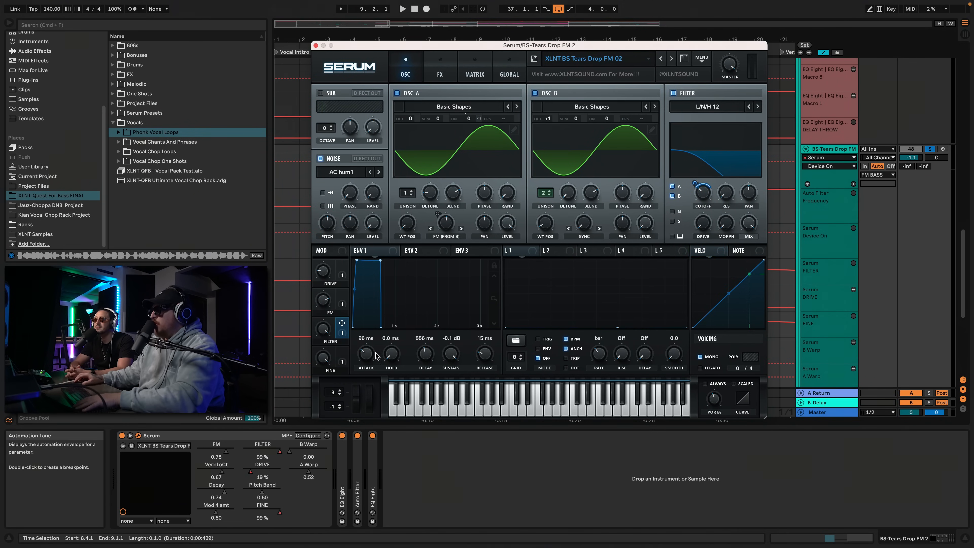
left_click(315, 45)
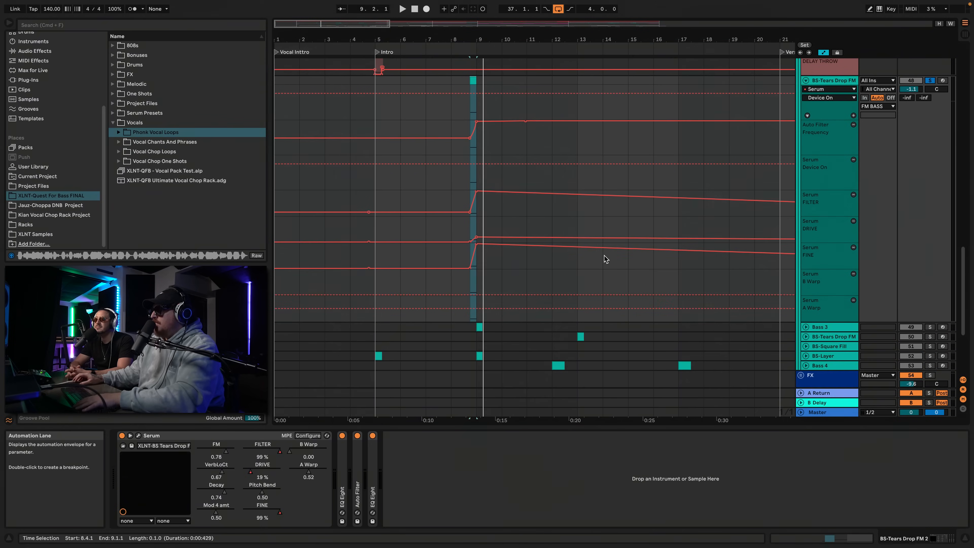
scroll(605, 255, "down", 3)
scroll(605, 255, "up", 4)
scroll(604, 255, "up", 1)
left_click(603, 318)
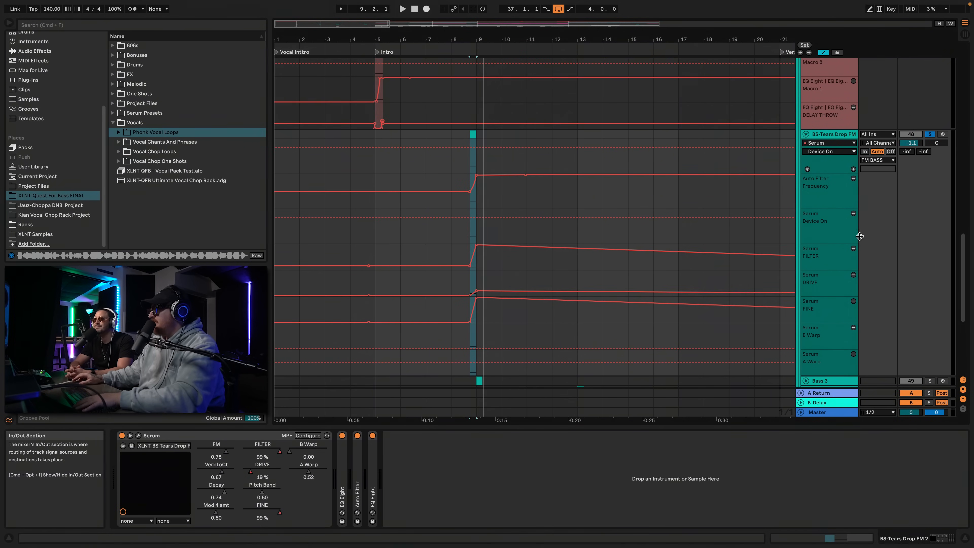
Play the BS-Tears Drop FM 2 clip before bar 9 and the one just before bar 25.
key("space")
key("space")
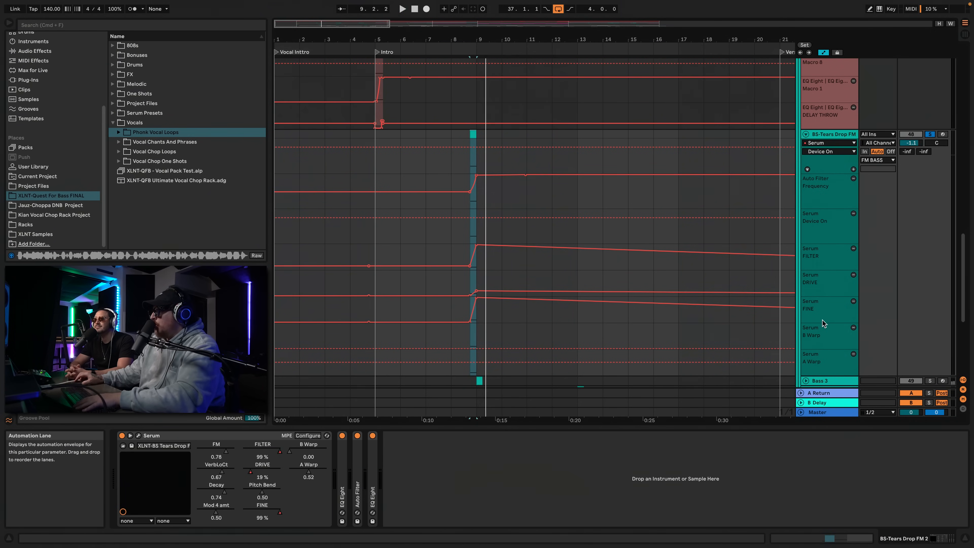
scroll(592, 211, "right", 10)
left_click(576, 135)
key("space")
key("space")
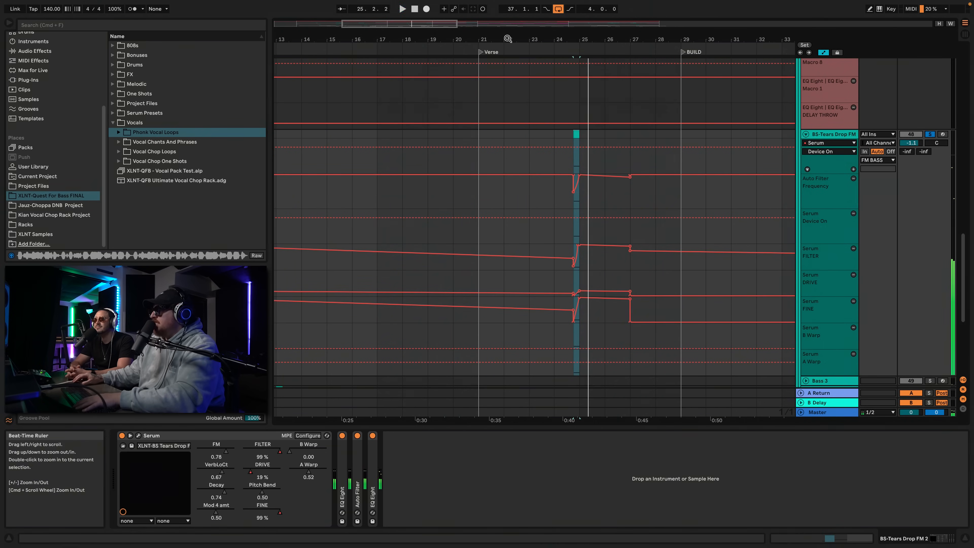
Show the whole arrangement and hide the additional automation lanes of the BS-Tears Drop FM 2 track.
key("w")
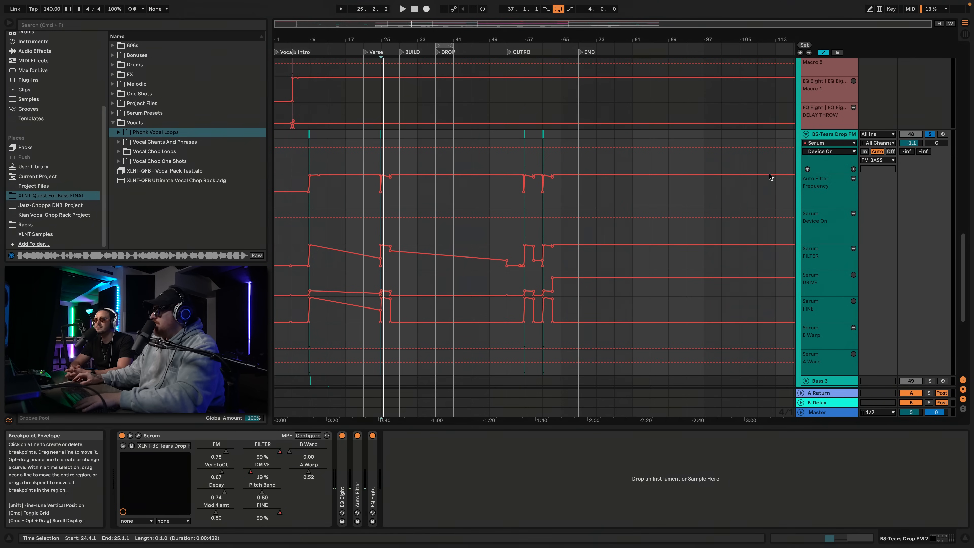
right_click(840, 169)
right_click(837, 170)
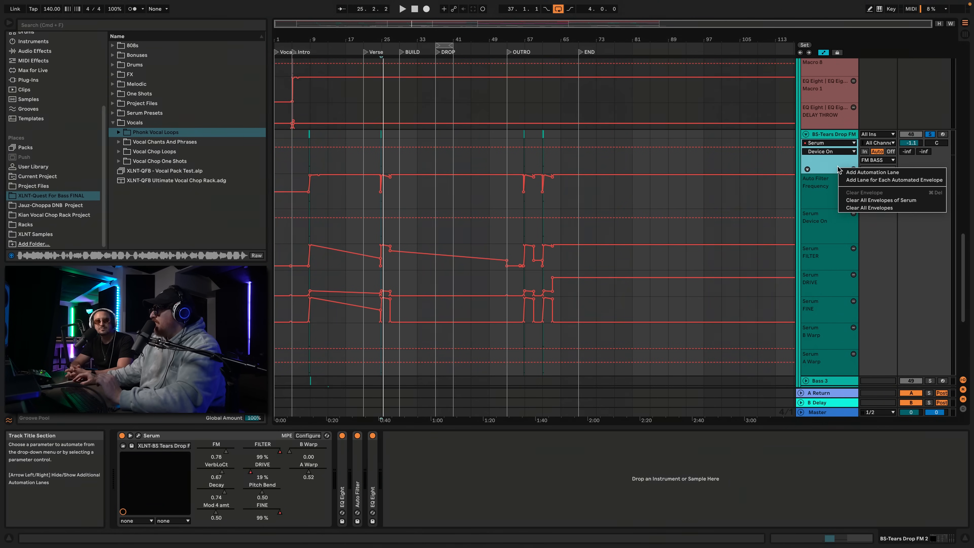
left_click(807, 169)
Play the BS-Tears Drop FM 1 clip at bar 13 both soloed and within the full mix.
scroll(444, 238, "up", 3)
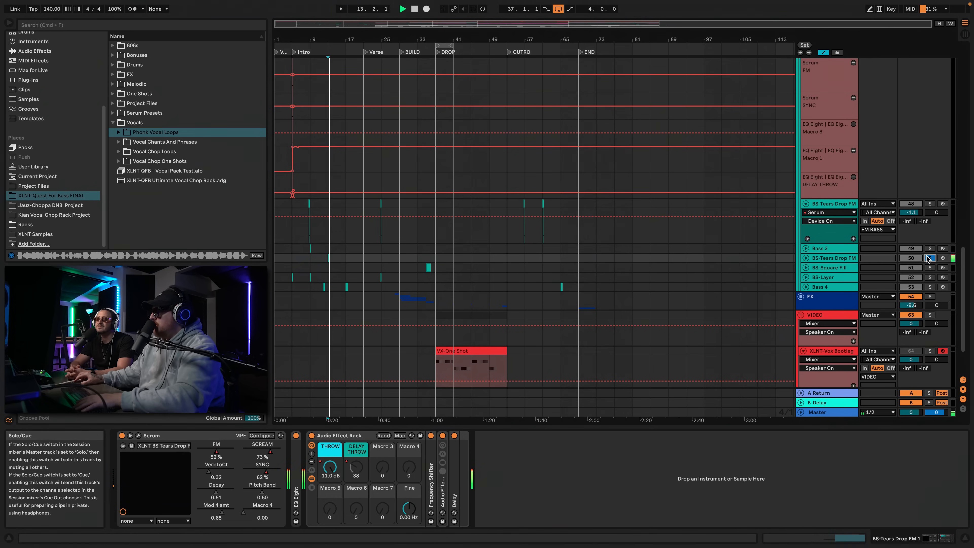
key("space")
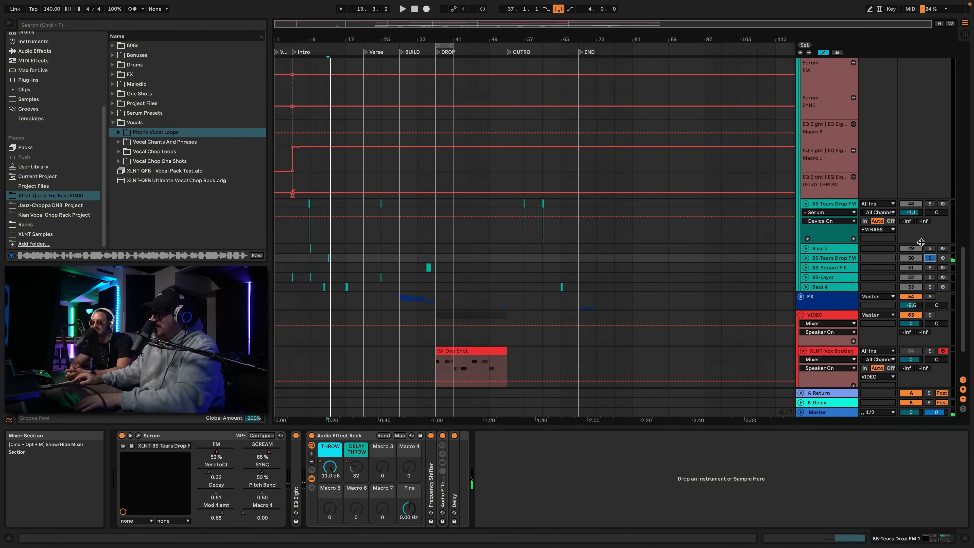
key("space")
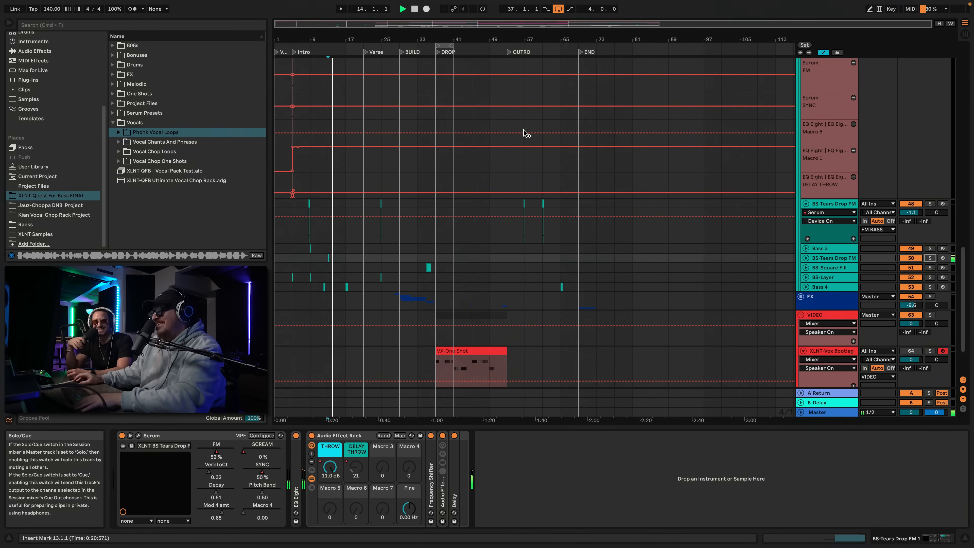
key("space")
Unfold the BS-Tears Drop FM 1 track's automation lanes around bar 13, select its clip and play it.
left_click_drag(332, 40, 331, 111)
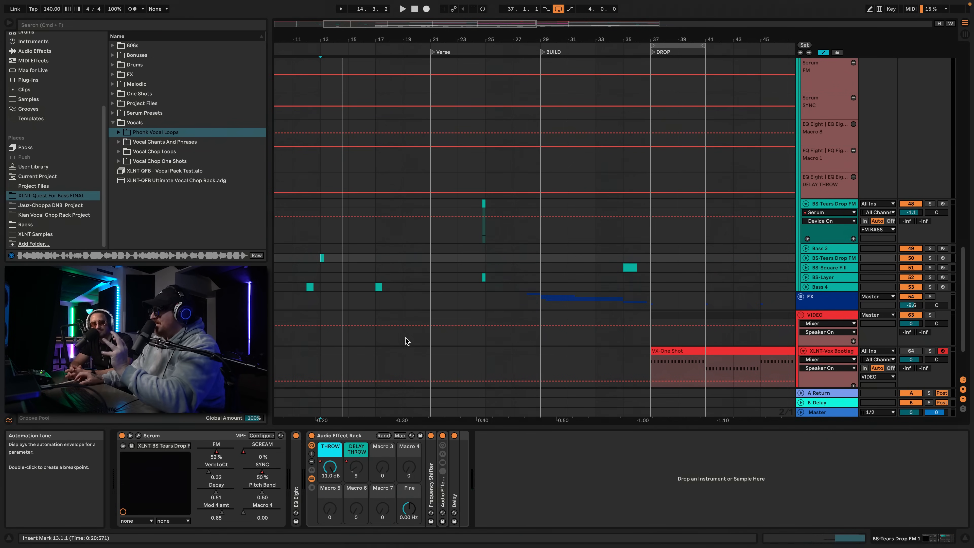
left_click_drag(319, 39, 319, 85)
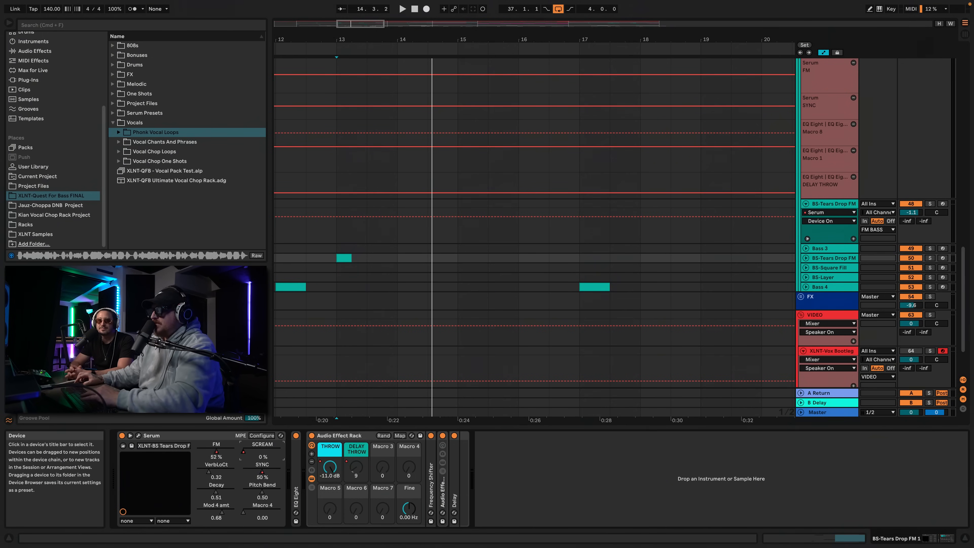
left_click(805, 257)
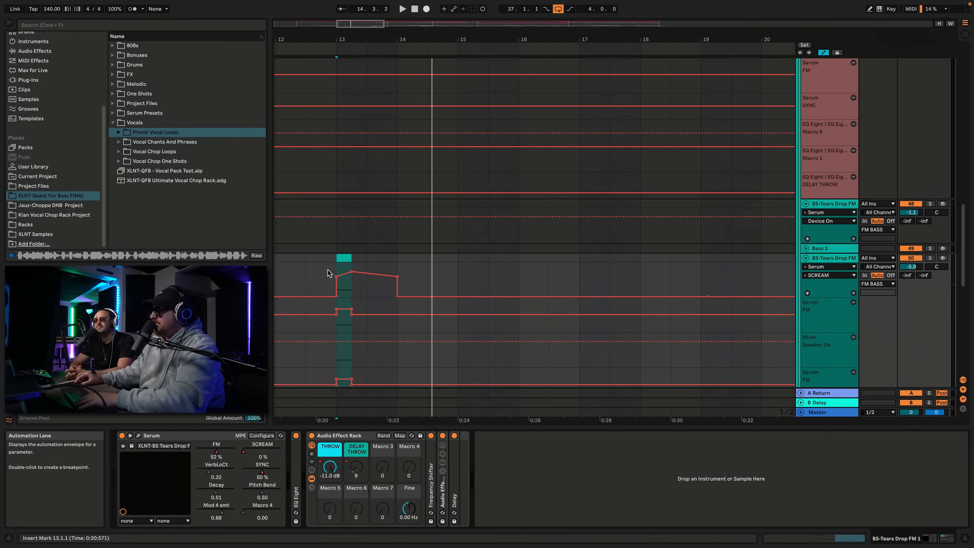
left_click(345, 257)
key("space")
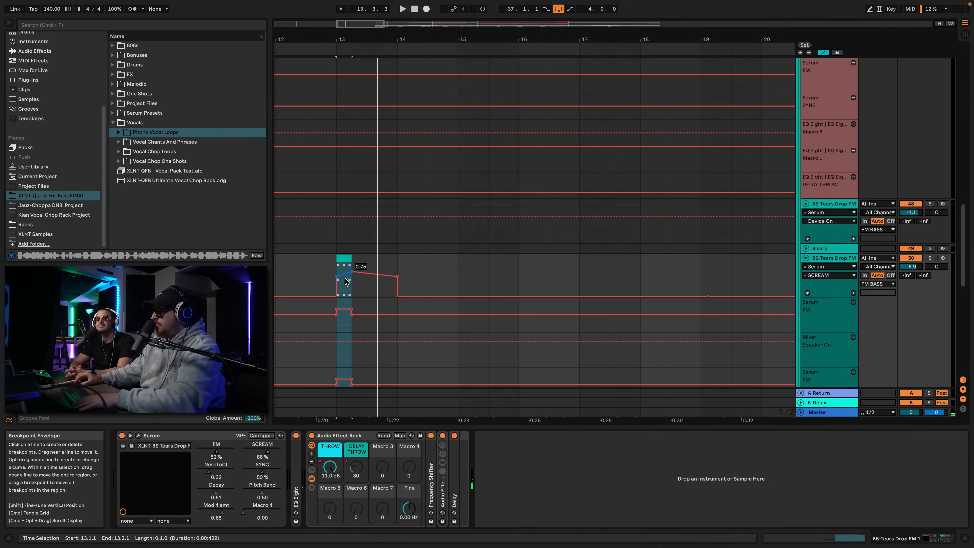
mouse_move(346, 282)
left_mouse_down()
mouse_move(346, 293)
mouse_move(347, 281)
left_mouse_up()
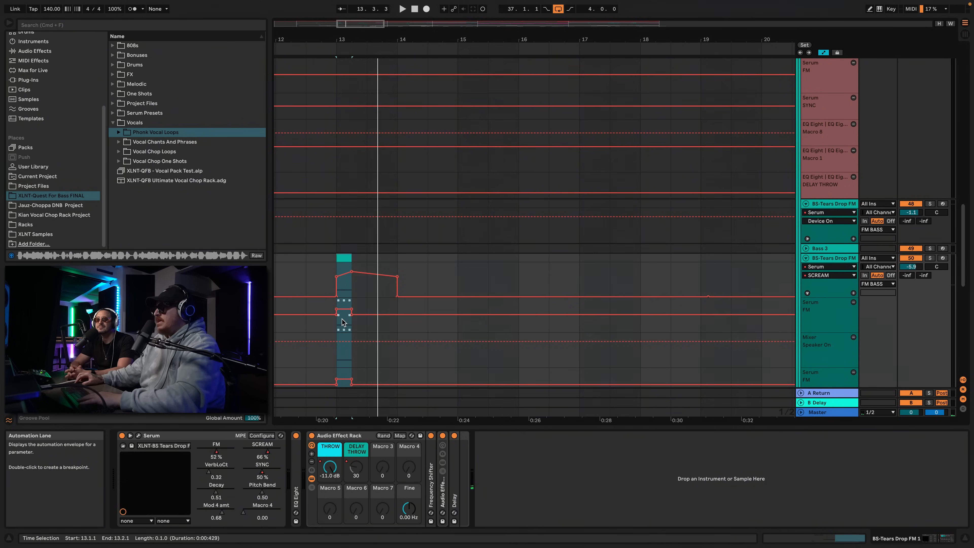
Try raising the Serum FM automation to 0.77 over the first half of bar 13 and listen to it.
scroll(375, 303, "down", 2)
scroll(375, 304, "down", 1)
left_click(353, 283)
left_click_drag(366, 278, 343, 267)
key("space")
key("space")
key("space")
key("space")
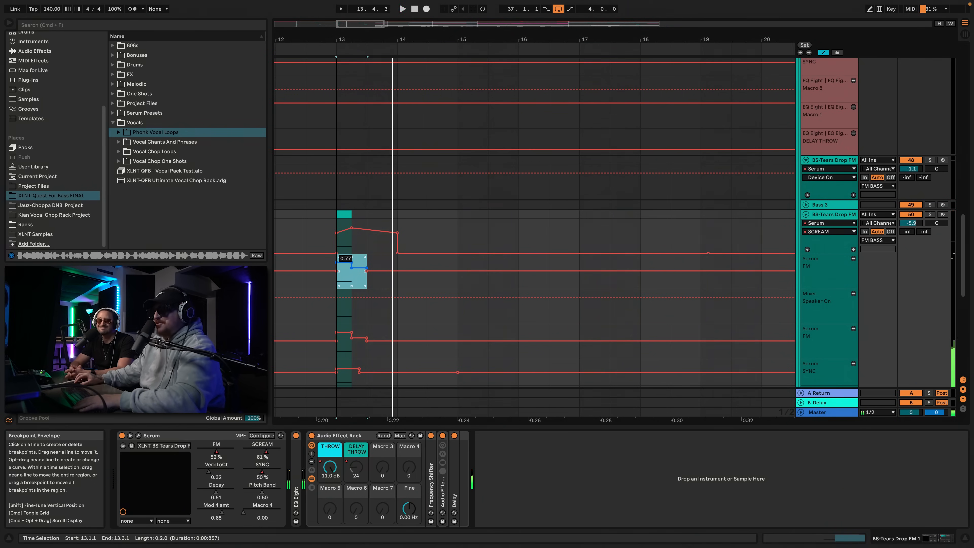
Try lowering the Serum FM automation to 0.41 over the first half of bar 13 and play it repeatedly.
left_click_drag(342, 267, 343, 274)
key("space")
key("space")
key("space")
key("space")
key("space")
key("space")
key("space")
key("space")
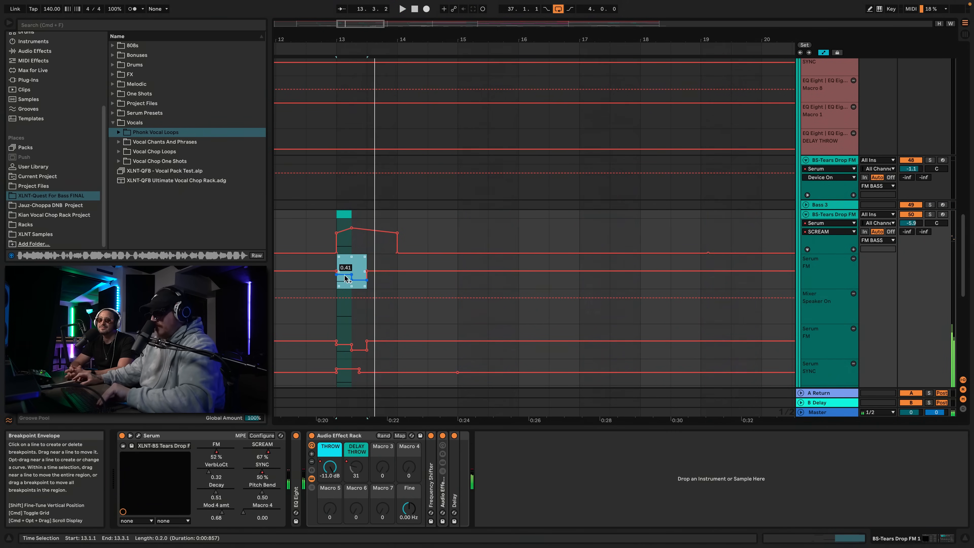
Try the Serum SYNC automation at 0.64 over the first half of bar 13 and listen to it.
scroll(354, 265, "down", 5)
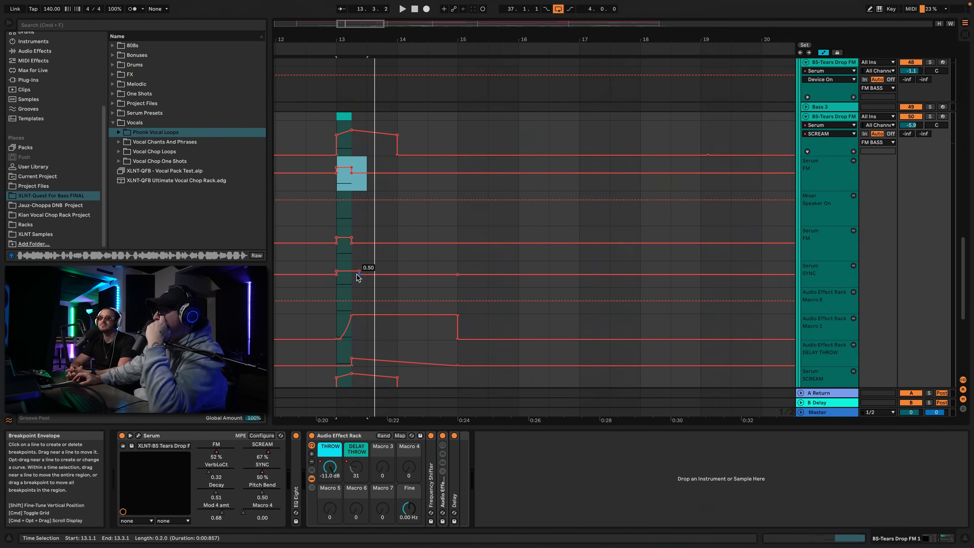
scroll(359, 274, "right", 1)
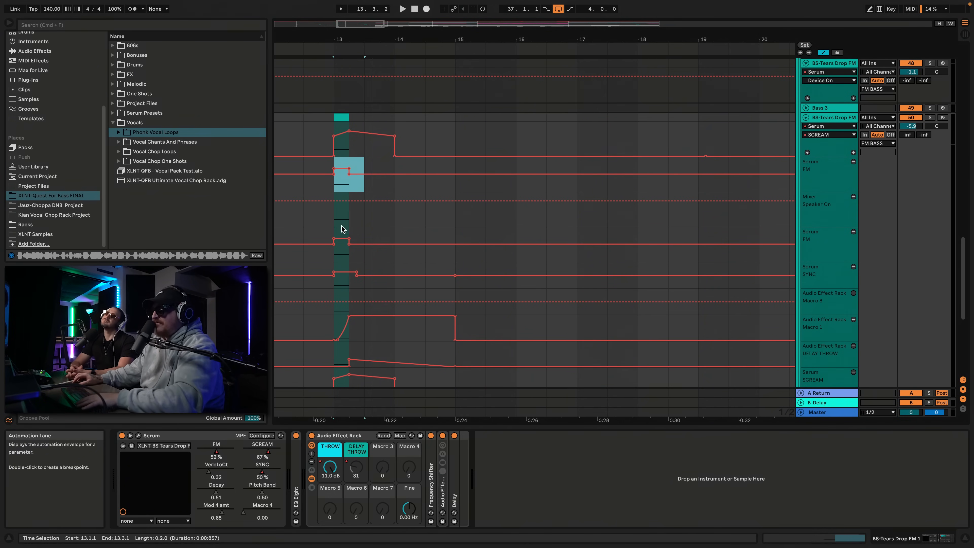
left_click_drag(364, 283, 336, 281)
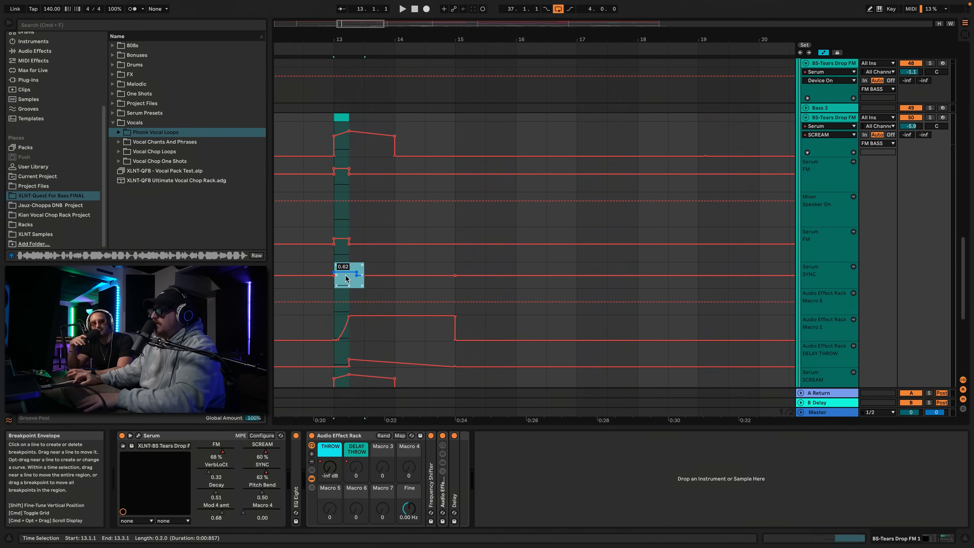
left_click_drag(347, 273, 347, 272)
key("space")
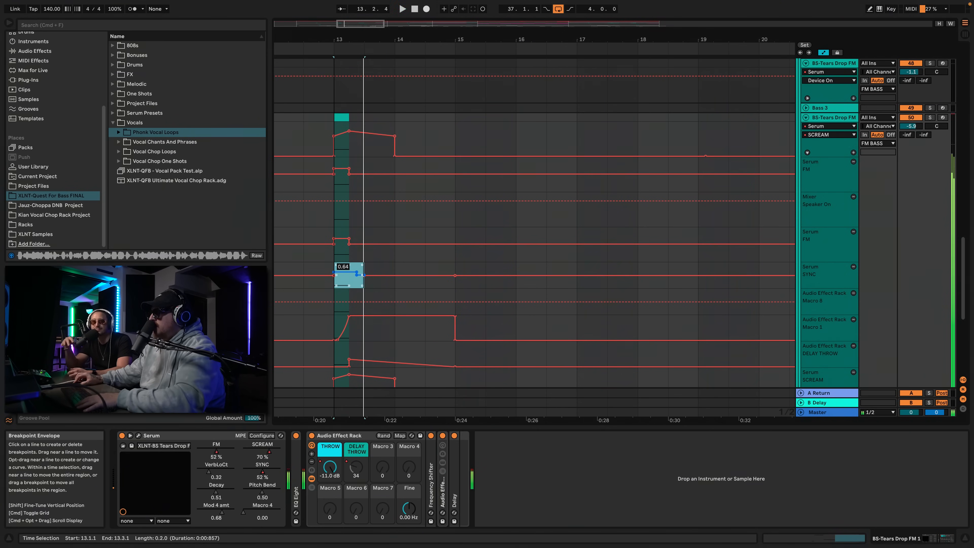
key("space")
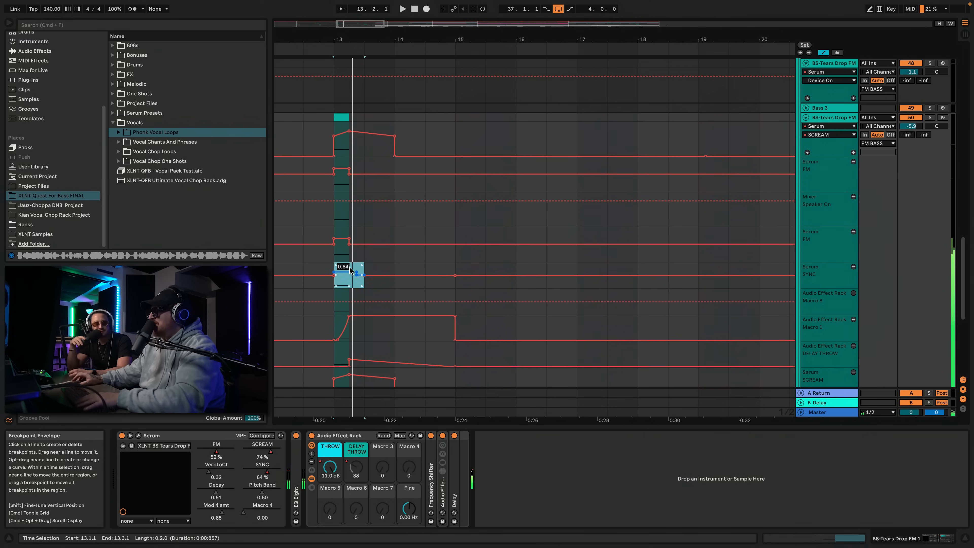
scroll(432, 252, "down", 1)
scroll(432, 252, "down", 1)
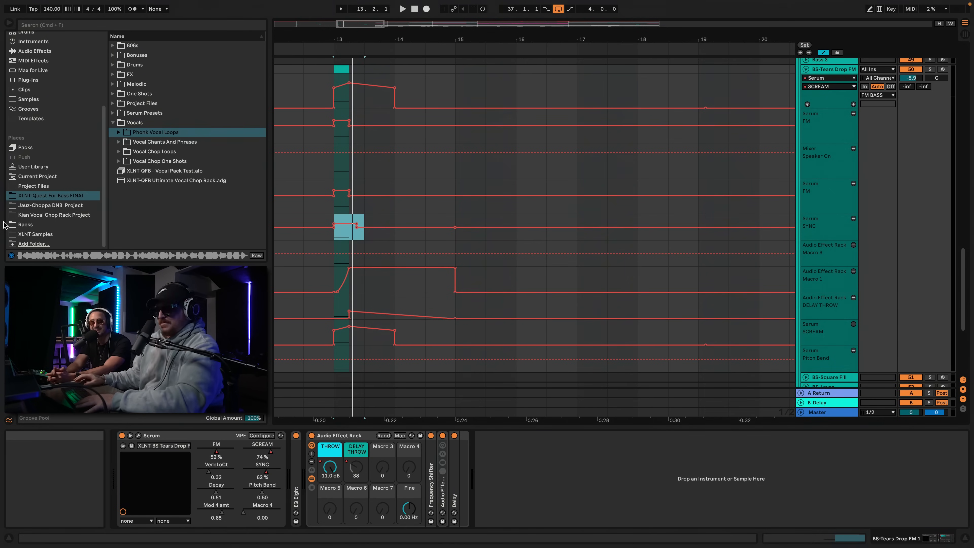
Open the BS-Tears Drop FM 1 patch in Serum, inspect its LFO 2 and LFO 3 shapes and close it.
scroll(793, 130, "up", 3)
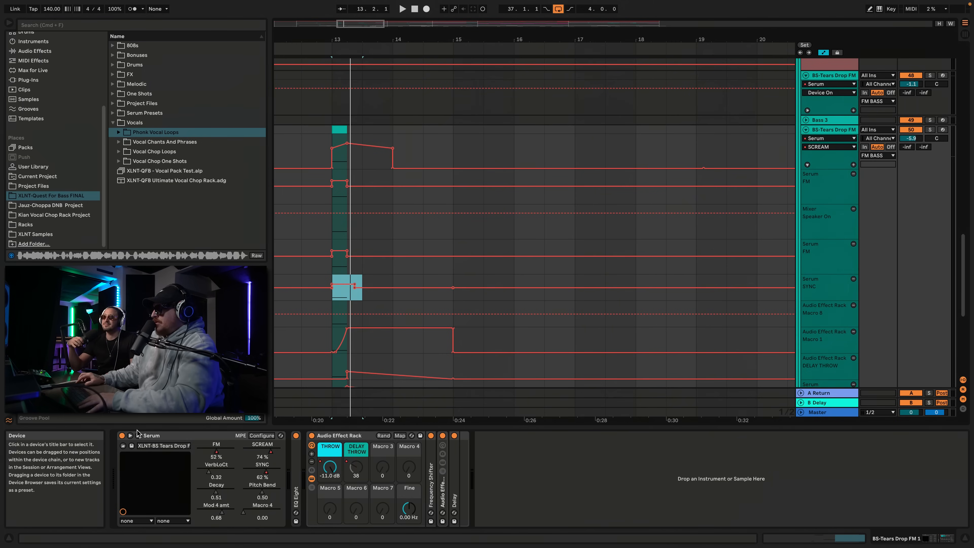
left_click(155, 435)
left_click_drag(320, 8, 491, 8)
left_click(566, 211)
left_click(610, 209)
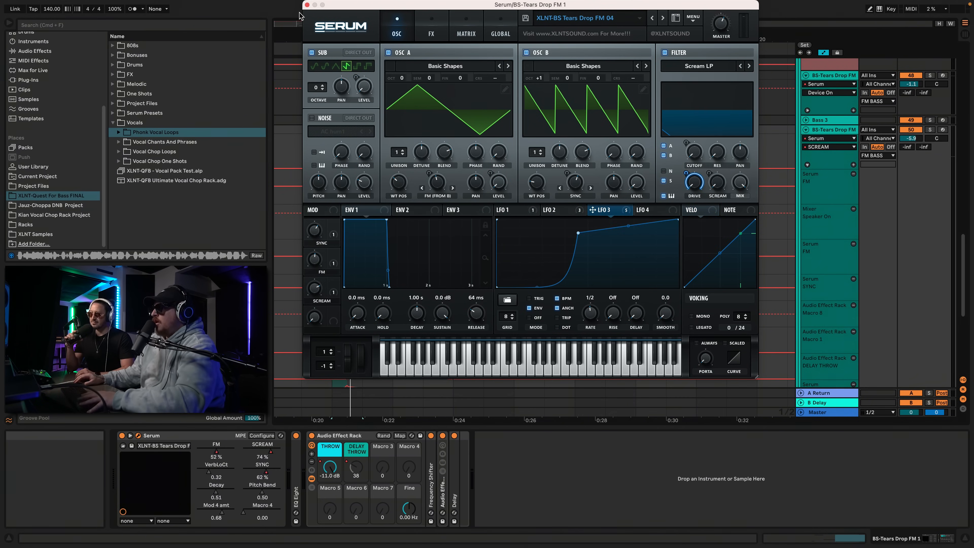
left_click(306, 5)
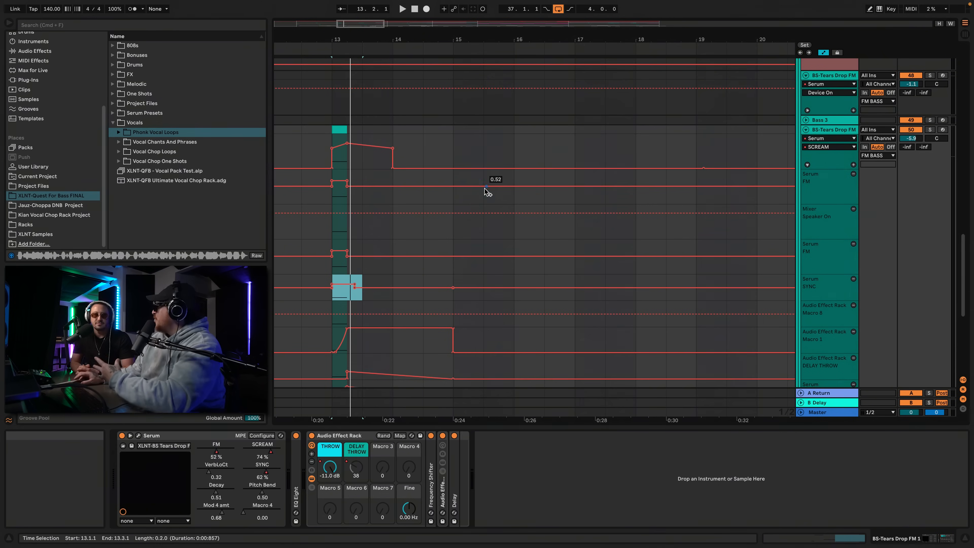
Review the FM bass tracks and their automation lanes from the start of the arrangement to bar 13.
scroll(529, 243, "up", 5)
scroll(528, 243, "left", 5)
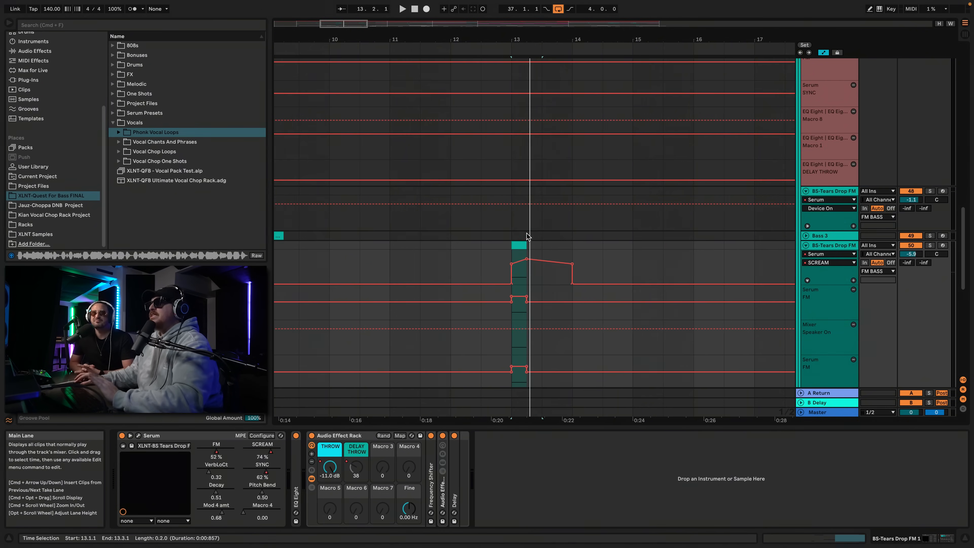
scroll(527, 232, "up", 6)
scroll(527, 232, "left", 4)
left_click_drag(405, 40, 404, 26)
scroll(472, 168, "down", 4)
scroll(472, 168, "left", 7)
scroll(472, 168, "up", 2)
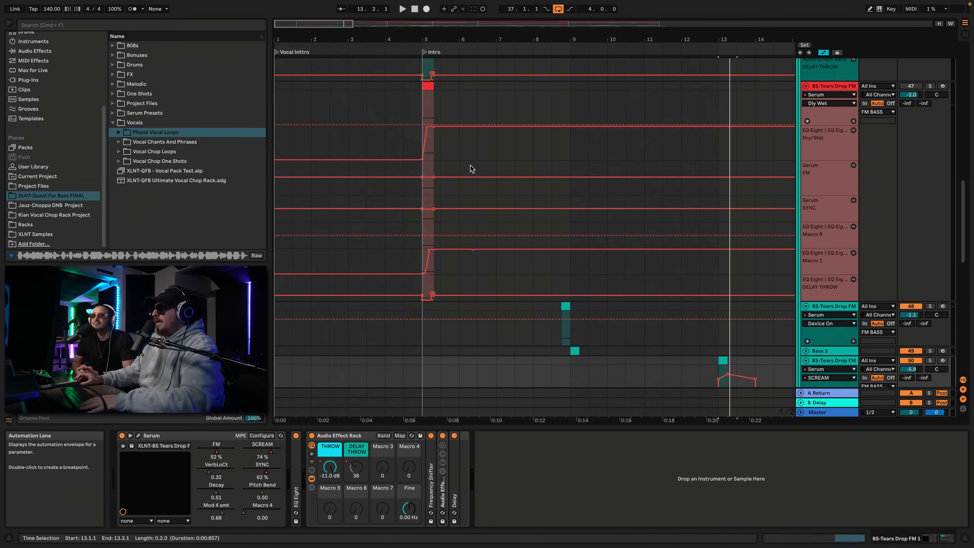
scroll(472, 169, "down", 5)
scroll(471, 167, "up", 3)
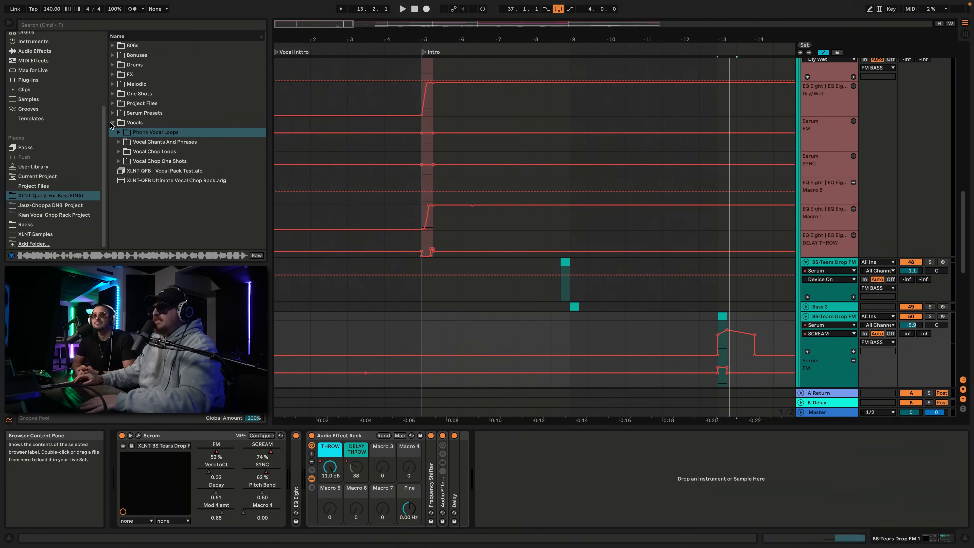
Expand the Vocal Chop Loops folder, audition loops 2 to 9 and look through the remaining files.
left_click(118, 151)
left_click(164, 181)
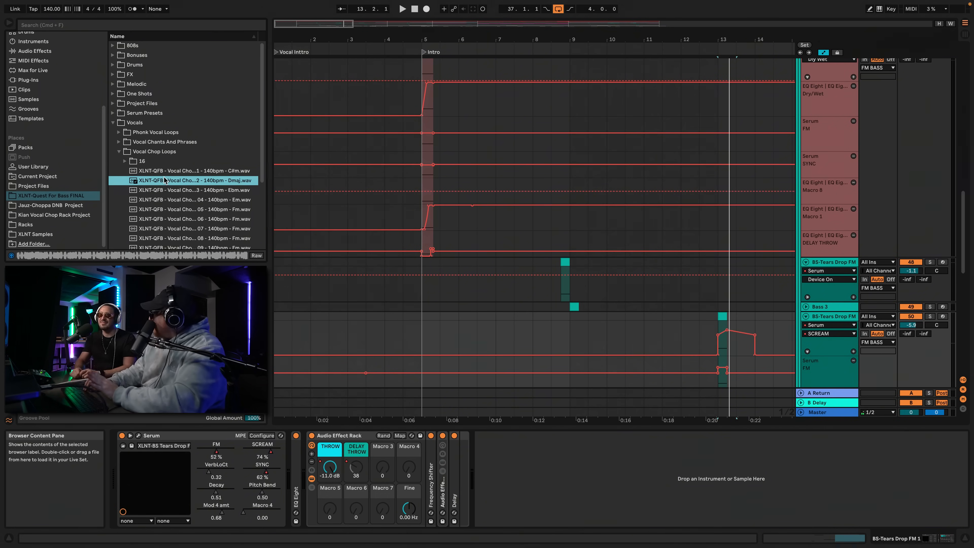
key("Down")
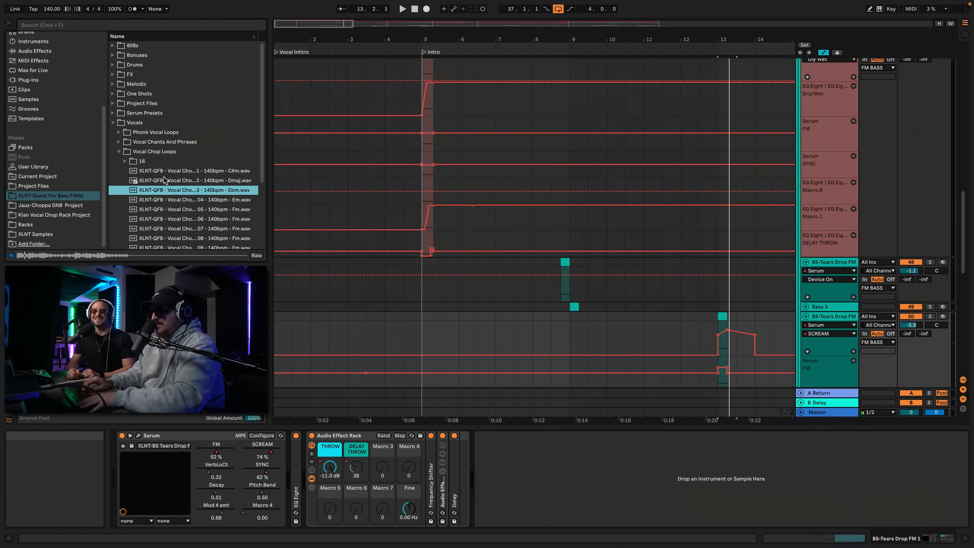
key("Down")
key("Down")
key("Down")
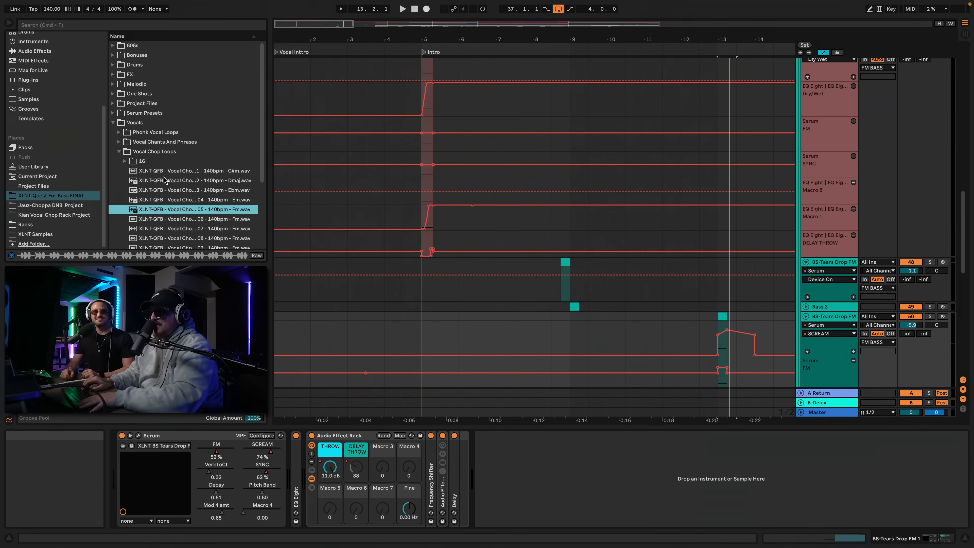
key("Down")
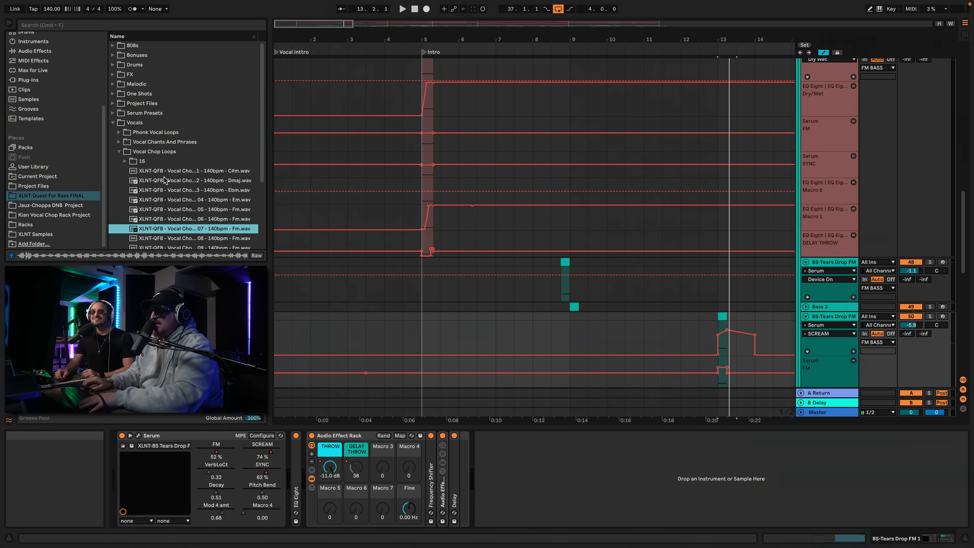
key("Down")
key("Down")
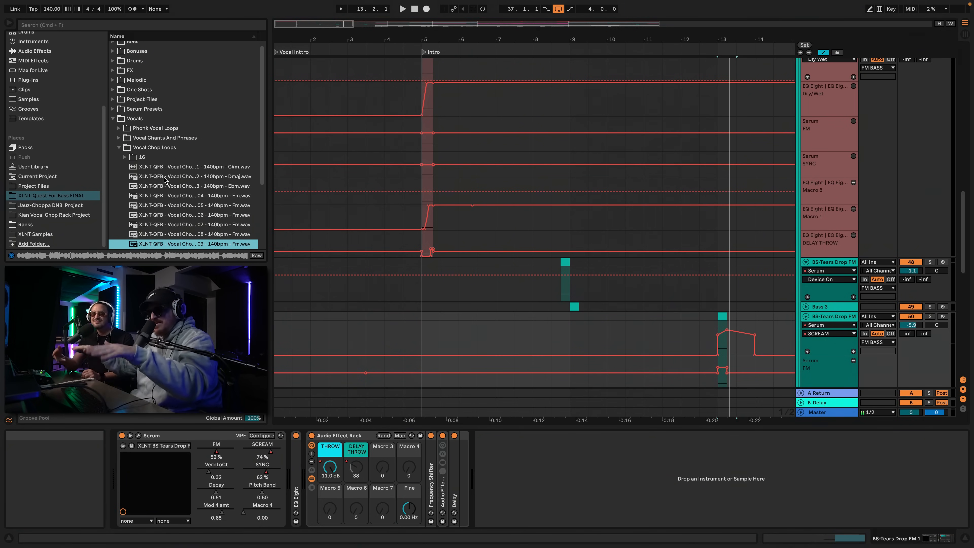
scroll(164, 180, "down", 5)
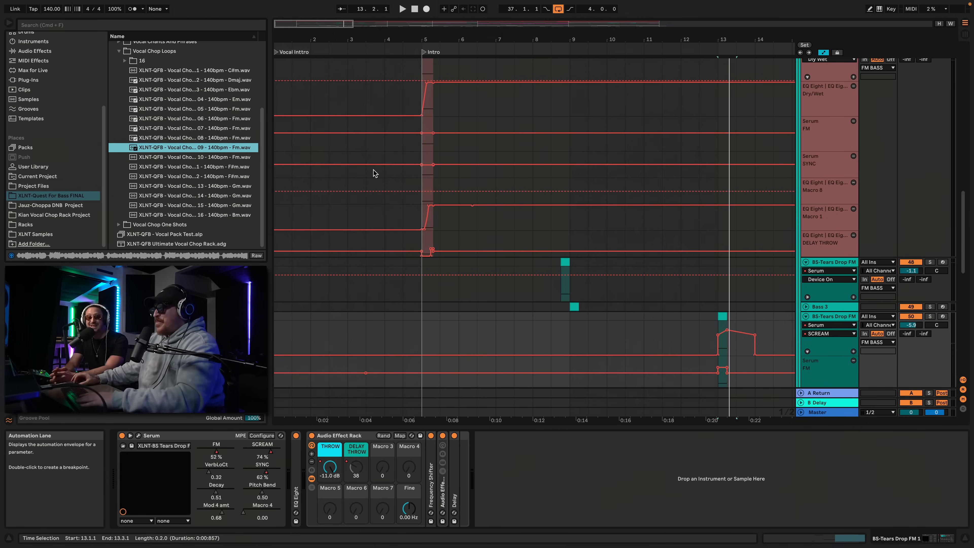
Hide the arrangement's automation lanes so that the FM bass tracks show only their clips.
scroll(375, 173, "up", 10)
scroll(377, 170, "up", 5)
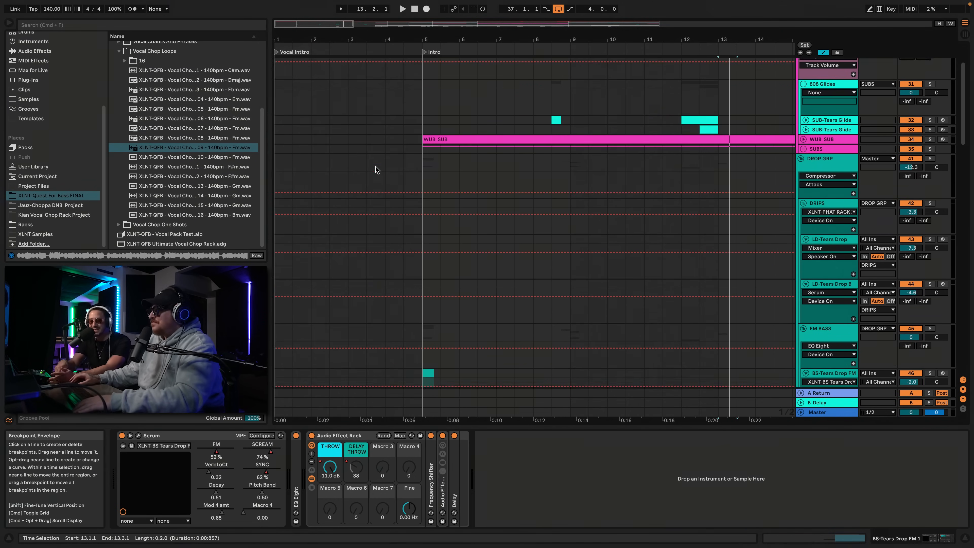
left_click_drag(432, 38, 433, 24)
left_click_drag(381, 39, 381, 32)
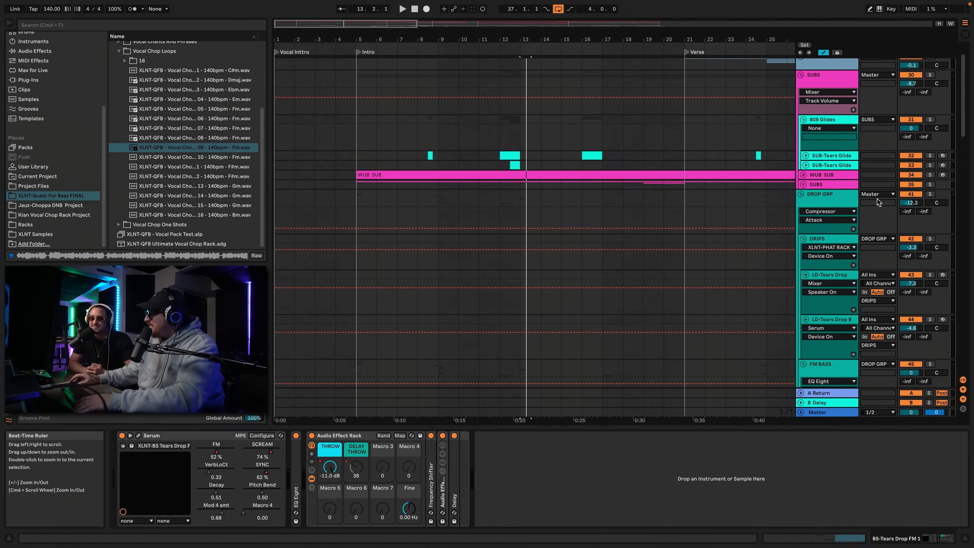
scroll(826, 249, "down", 6)
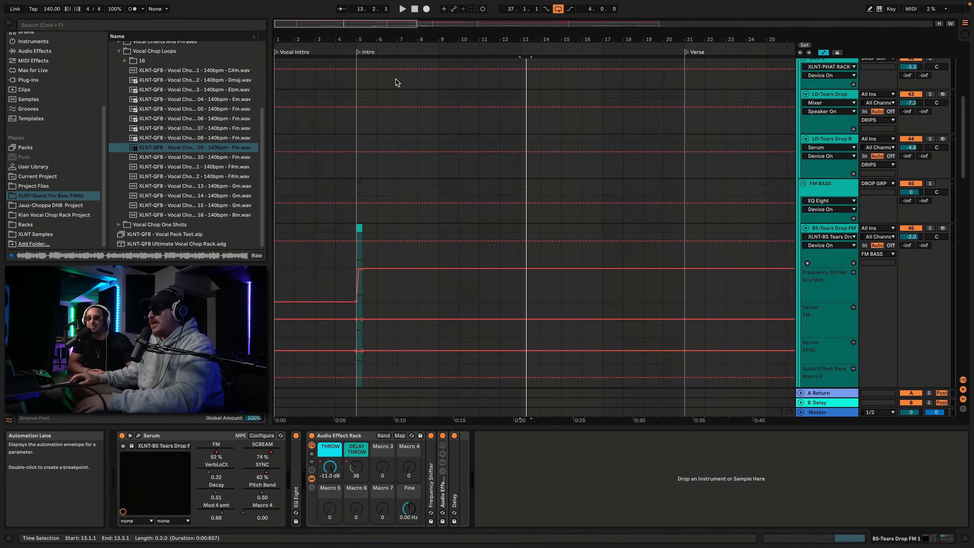
scroll(386, 250, "down", 10)
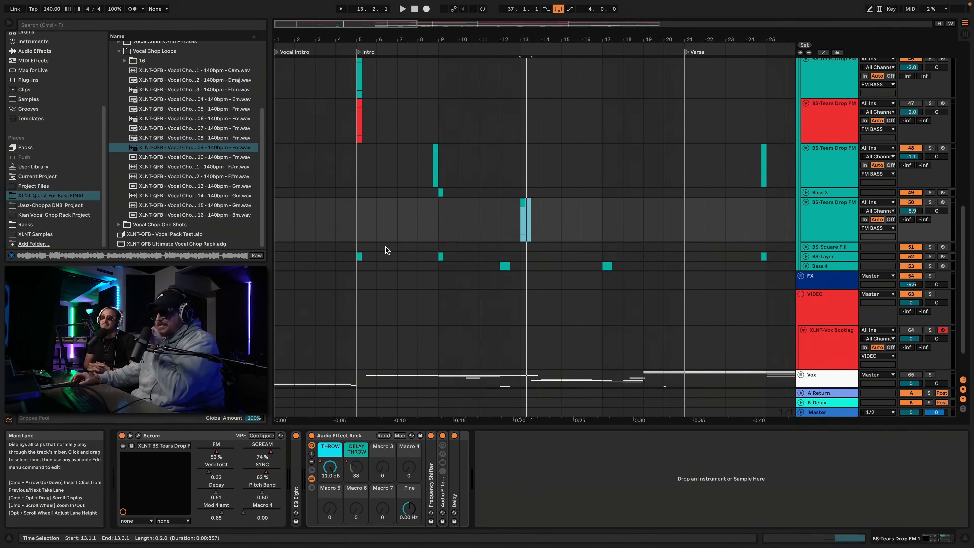
scroll(386, 247, "up", 3)
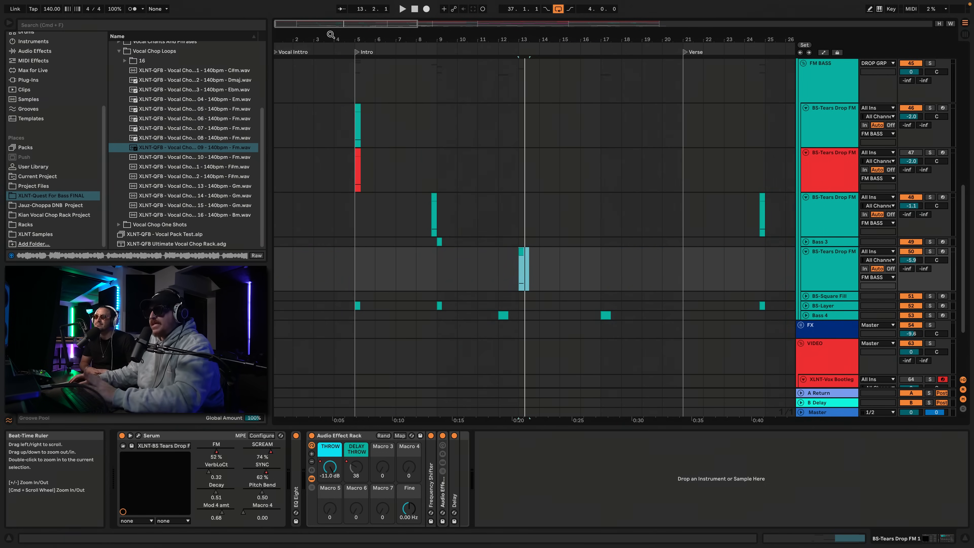
Select the red BS-Tears Drop FM clip at bar 5 and solo its track.
left_click_drag(361, 39, 361, 61)
left_click(351, 153)
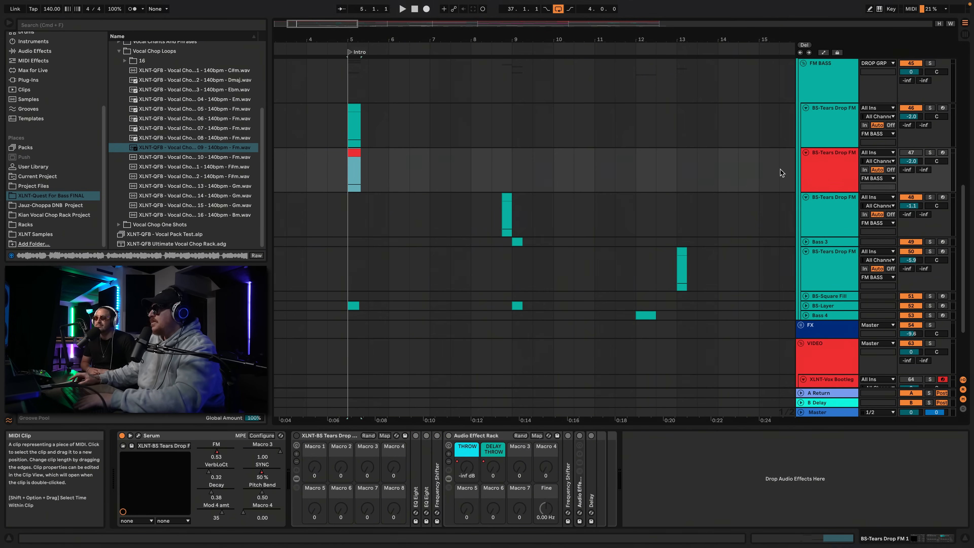
left_click(855, 165)
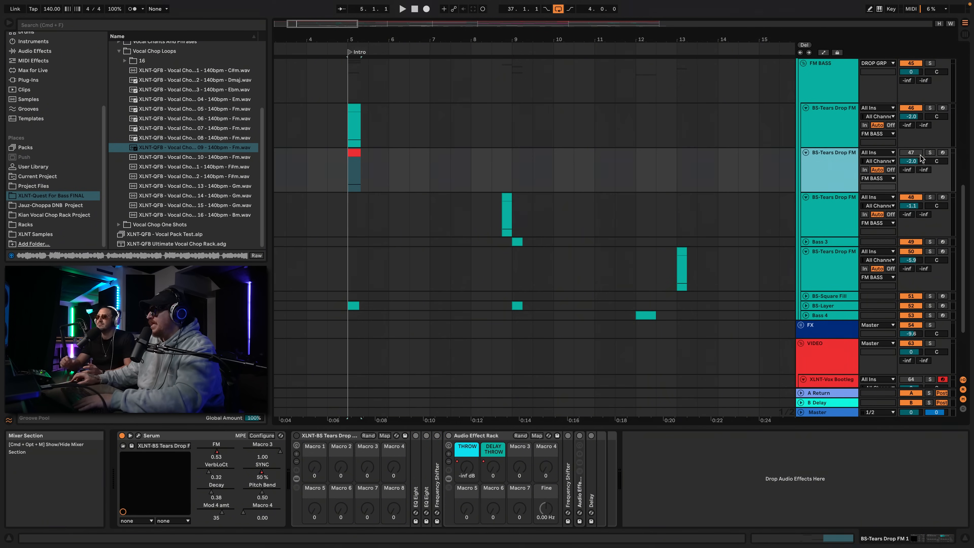
left_click(929, 153)
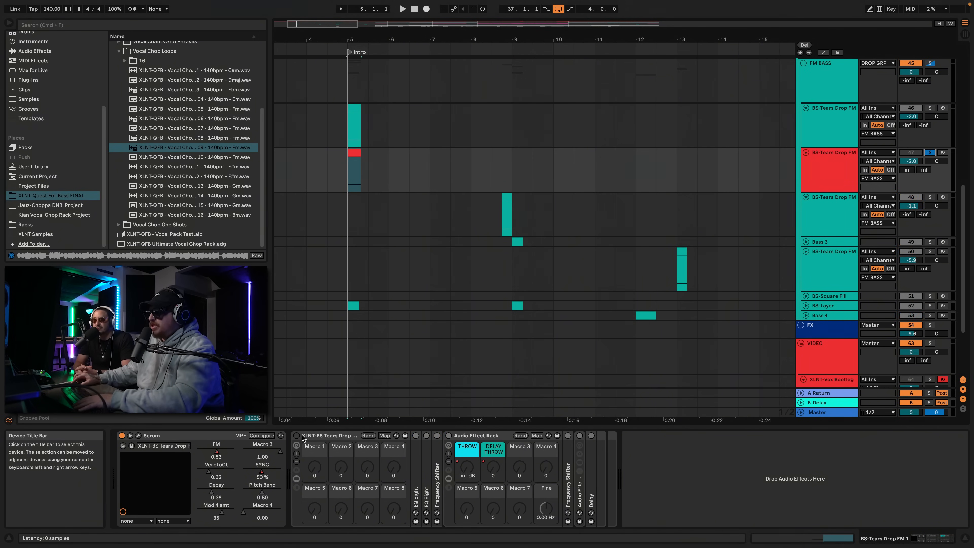
Expand the first EQ Eight after the soloed bass's preset rack, inspect its curve and play the bass.
double_click(417, 460)
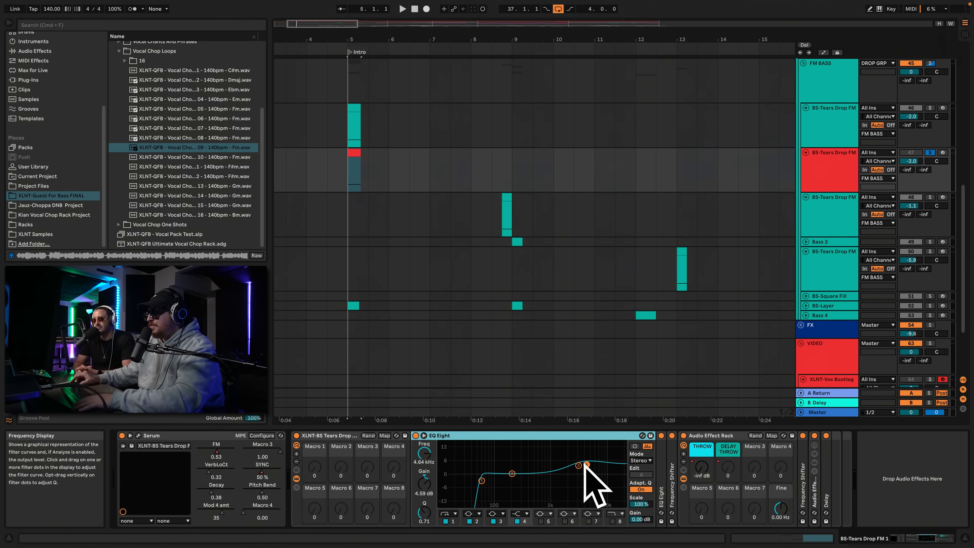
key("space")
key("space")
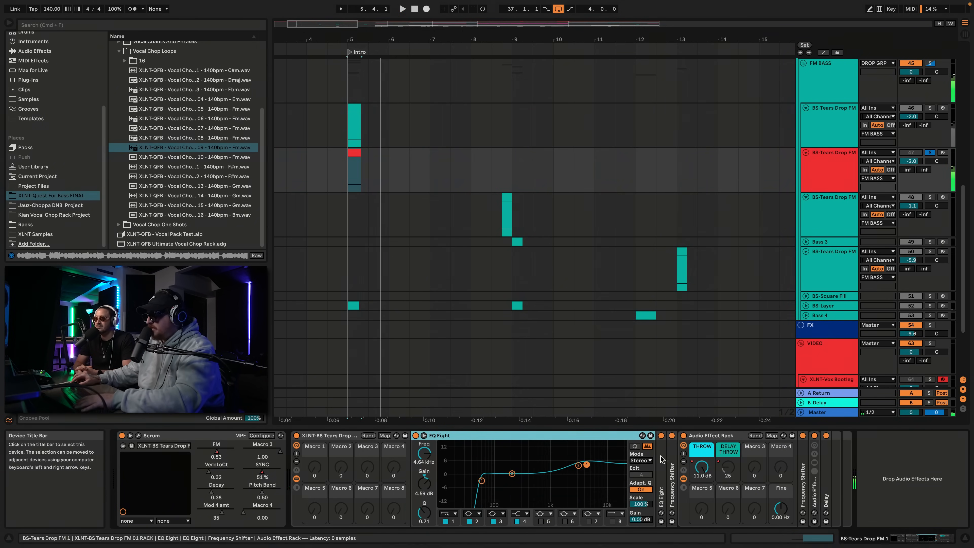
Inspect the second EQ Eight in place of the first, compare the bass with it bypassed and enabled, and collapse it.
double_click(661, 480)
double_click(528, 437)
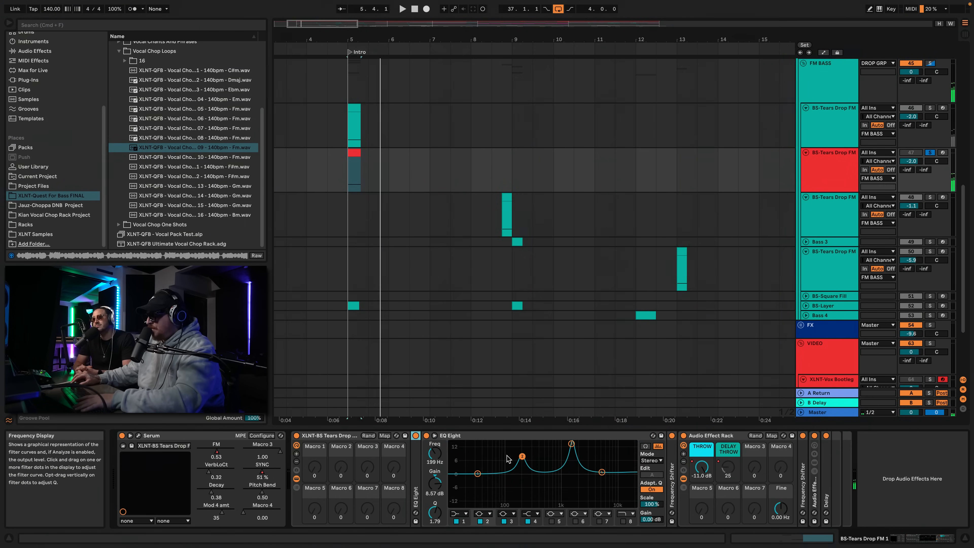
key("space")
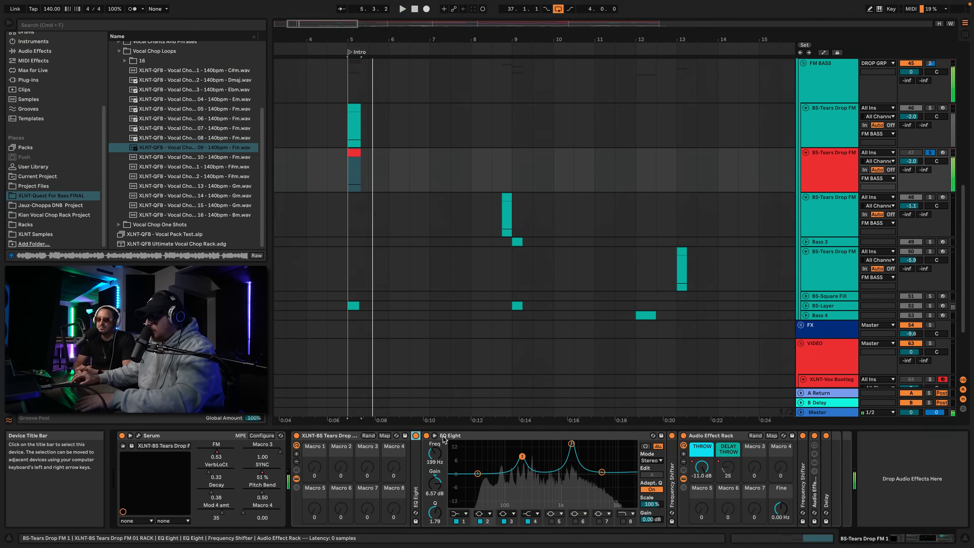
left_click(425, 436)
left_click(427, 436)
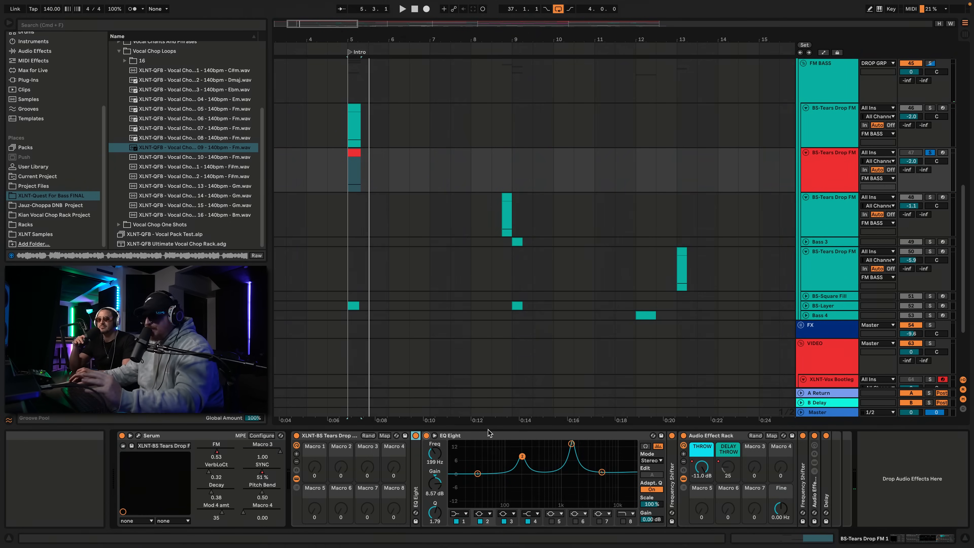
double_click(564, 434)
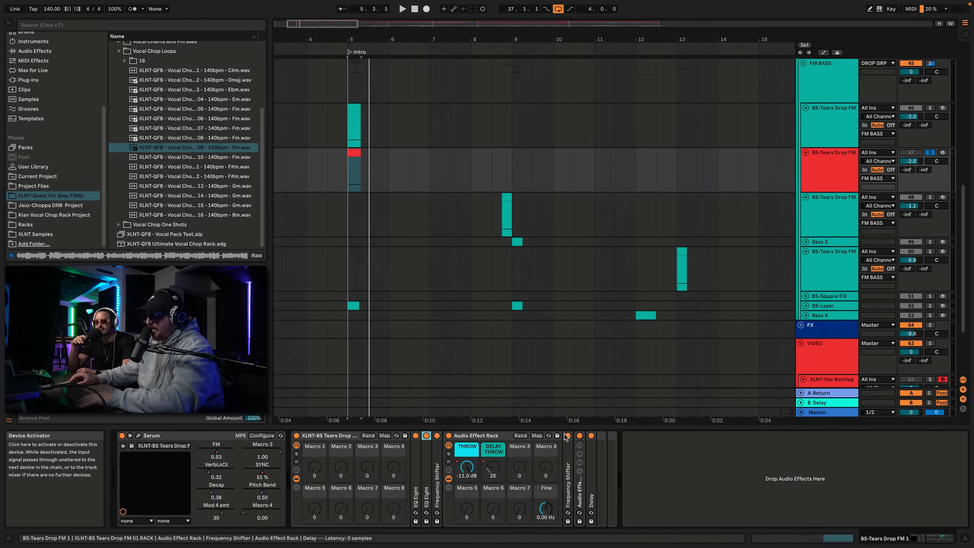
Expand the Frequency Shifter after the EQs, compare the bass with it bypassed and enabled, check its Dry/Wet options and collapse it.
double_click(434, 459)
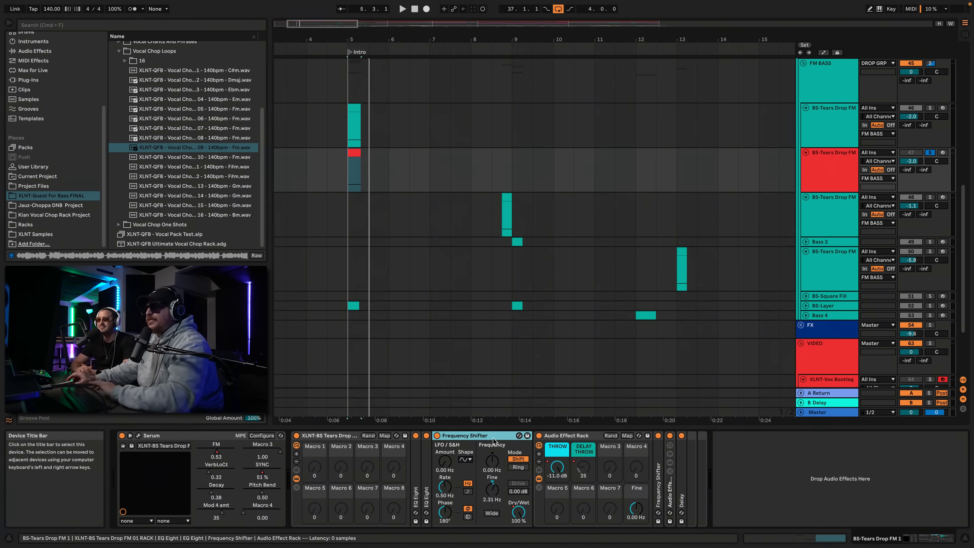
left_click_drag(363, 40, 363, 61)
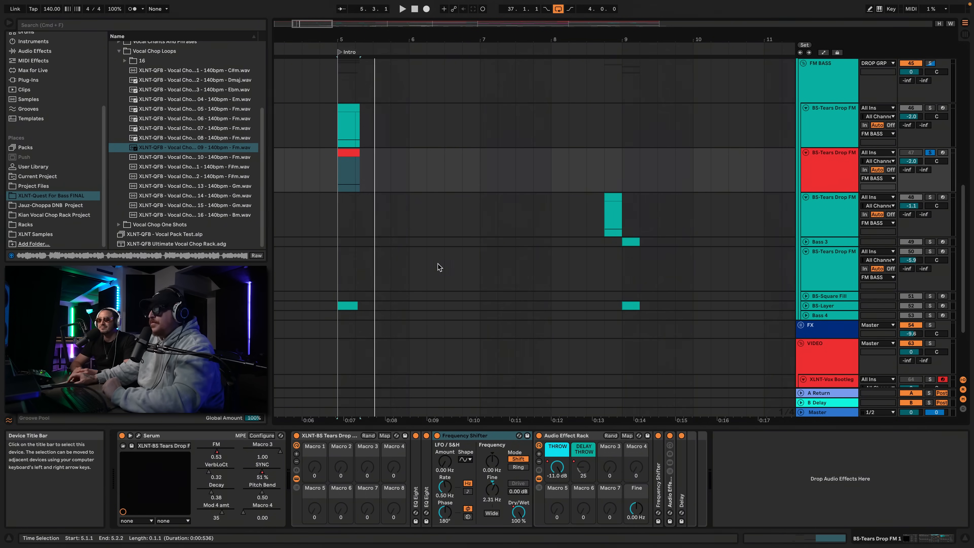
key("space")
left_click(438, 436)
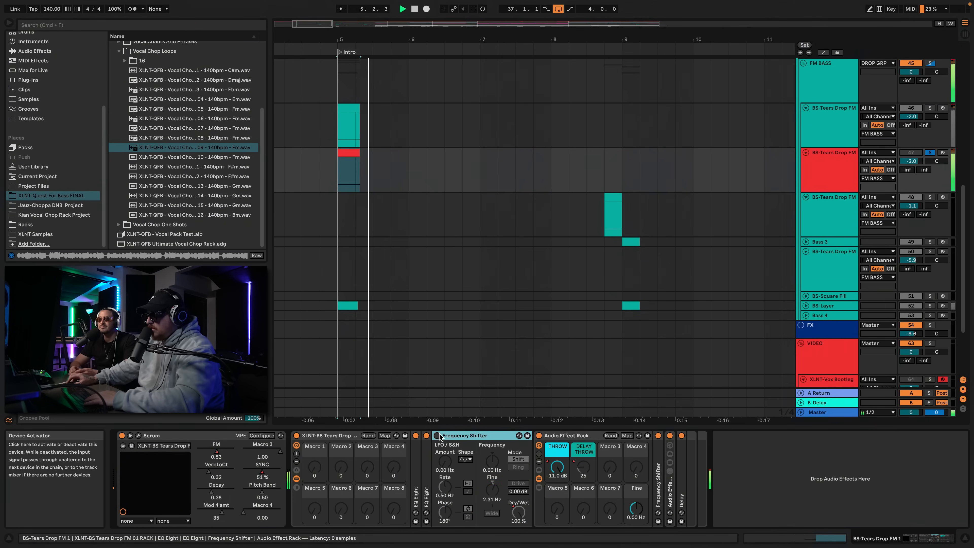
left_click(437, 436)
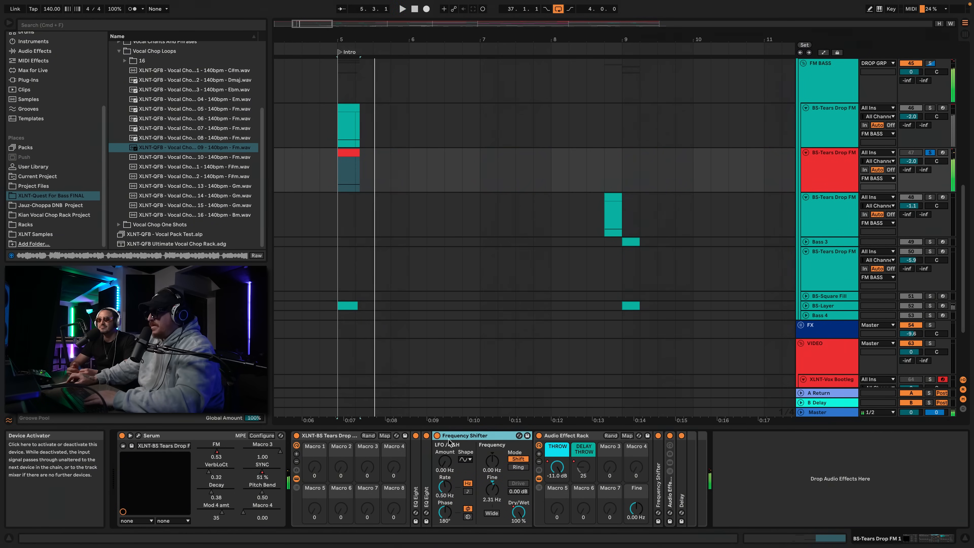
right_click(521, 514)
left_click(481, 276)
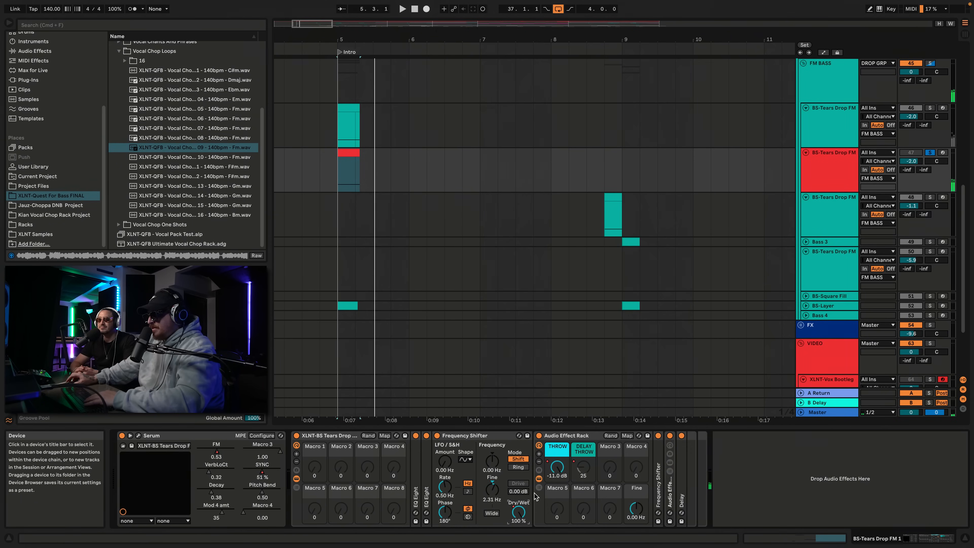
left_click(481, 437)
double_click(481, 436)
Expand the Frequency Shifter, Delay and nested Audio Effect Rack inside the THROW effect rack.
left_click(473, 436)
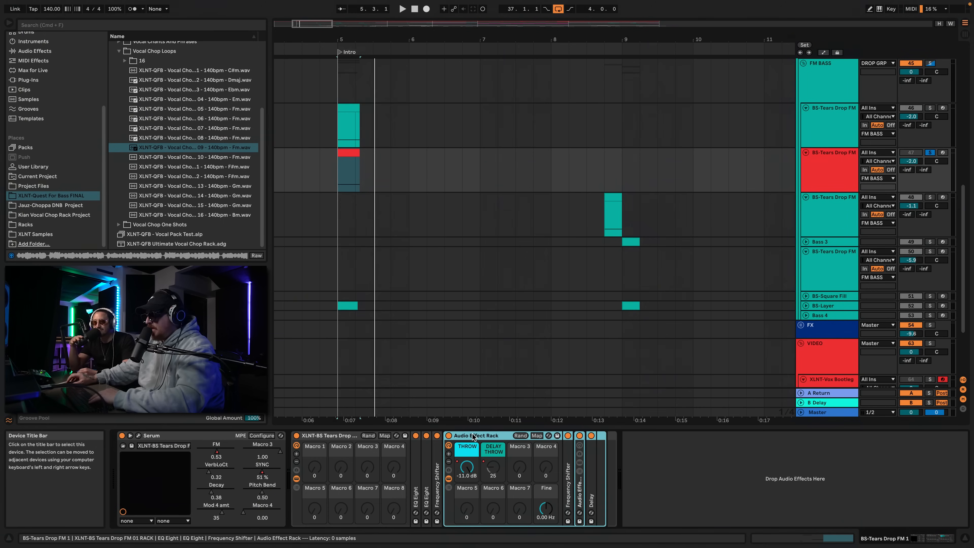
double_click(567, 476)
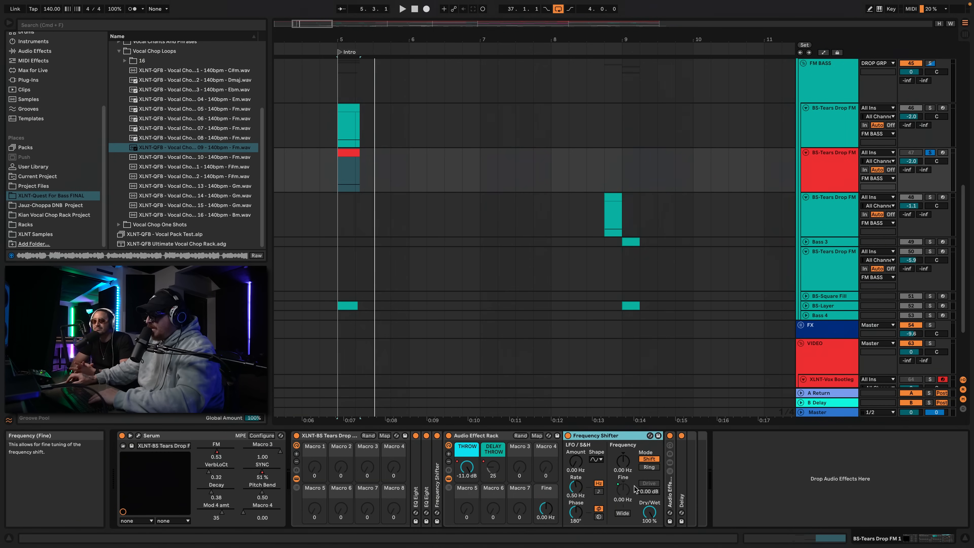
double_click(681, 465)
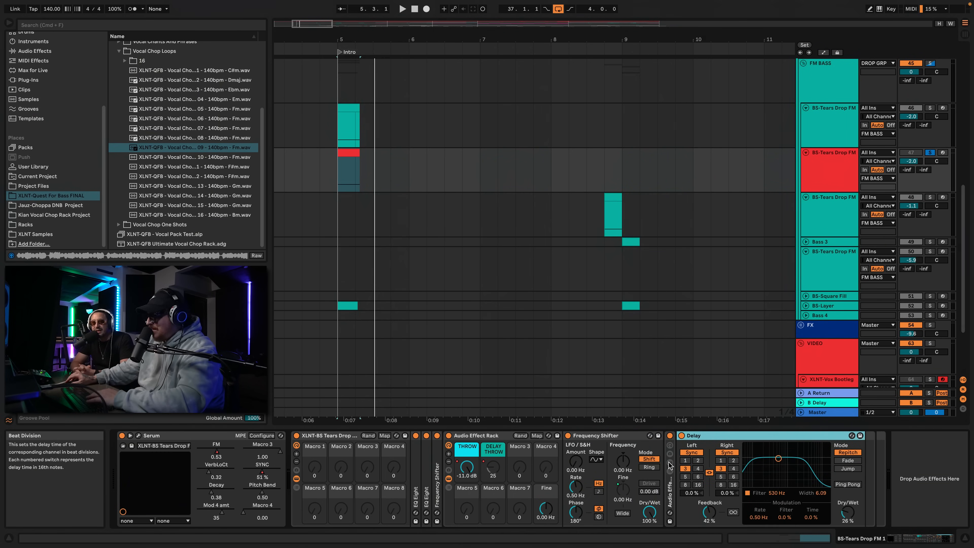
left_click(669, 486)
double_click(669, 490)
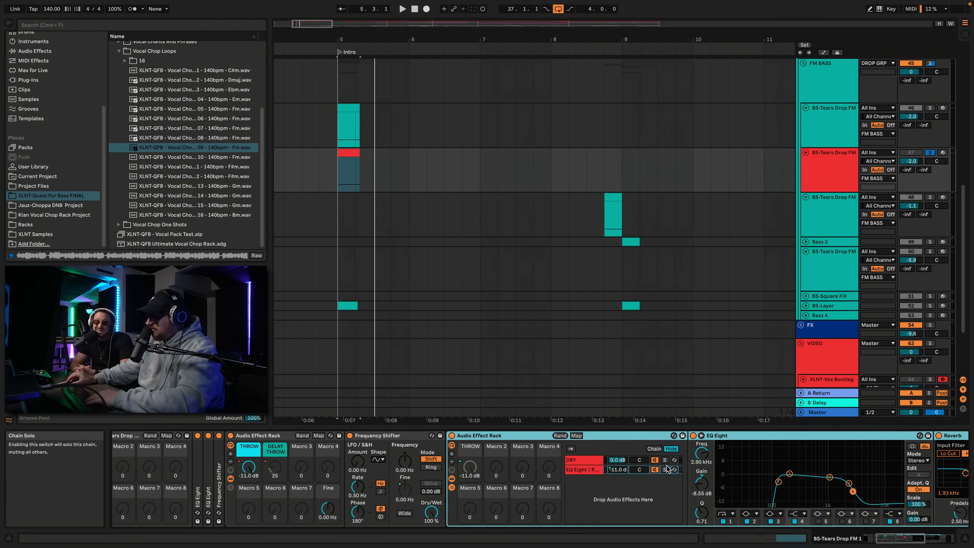
Examine the nested rack's DRY chain and its EQ Eight and Reverb chain, and play the bass with the effects.
scroll(668, 469, "left", 3)
scroll(655, 464, "right", 10)
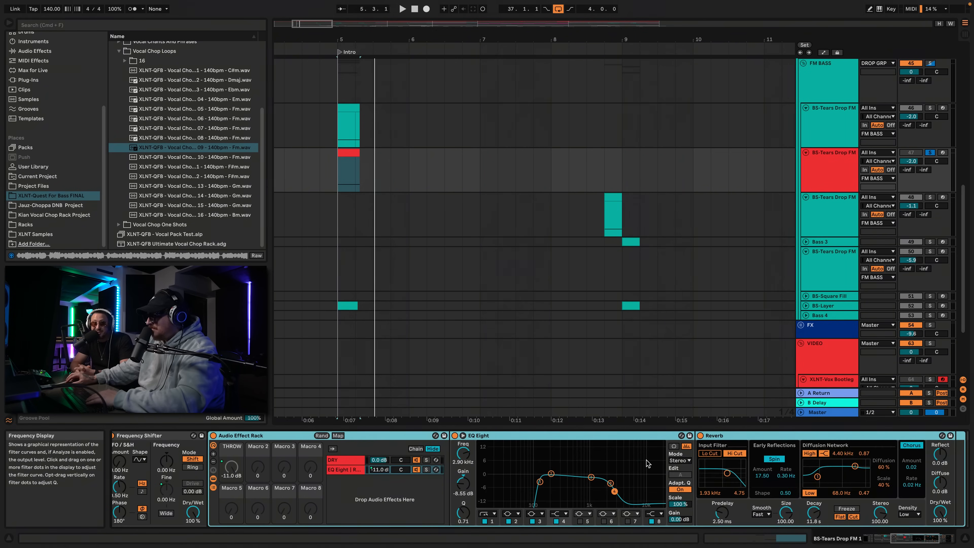
scroll(647, 463, "left", 9)
key("space")
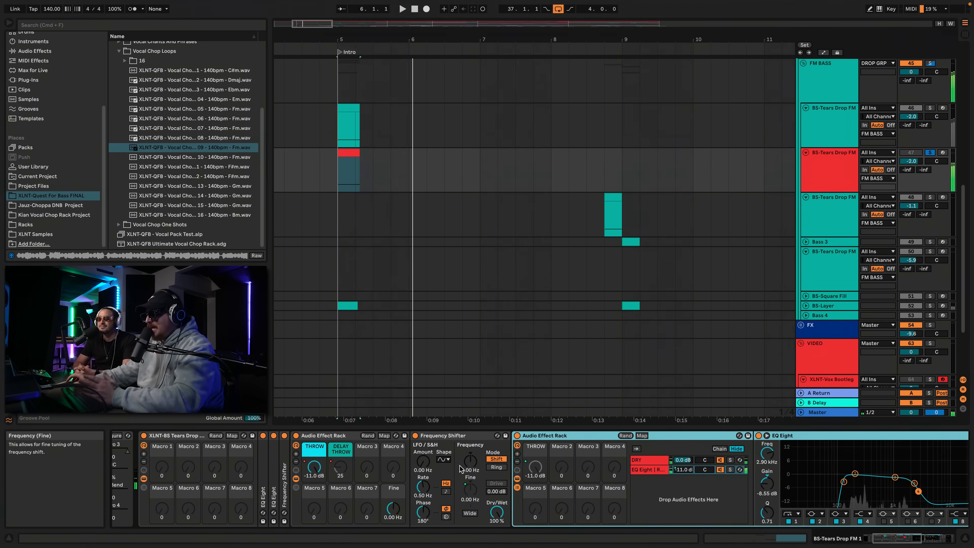
scroll(462, 474, "right", 5)
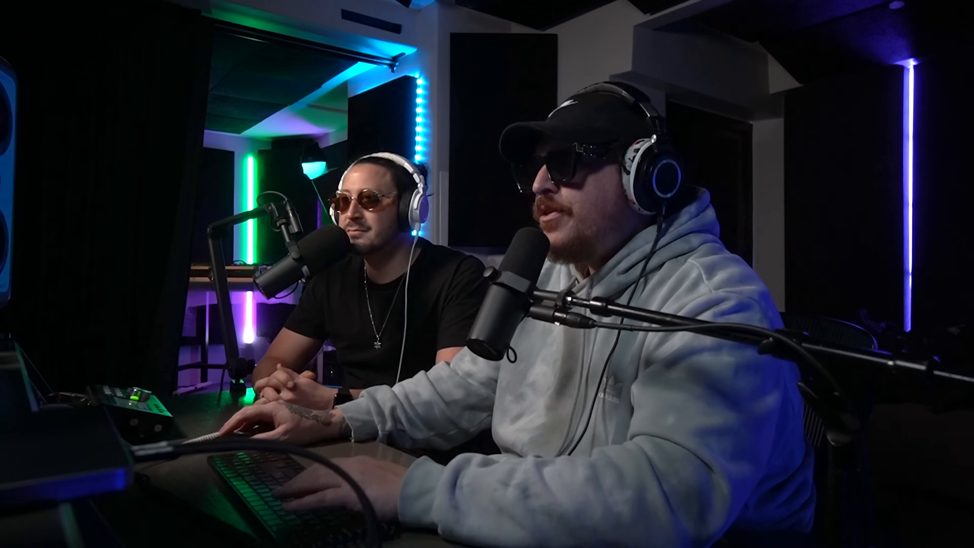